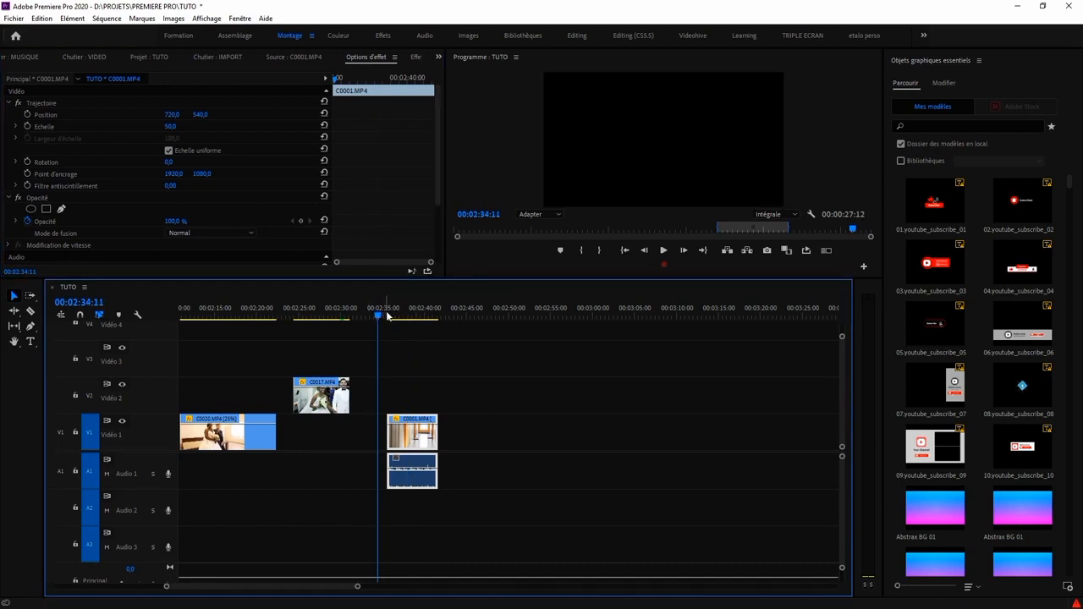
# Play the C0001.MP4 corridor clip full screen from its start to examine the camera movement
pyautogui.click(388, 314)
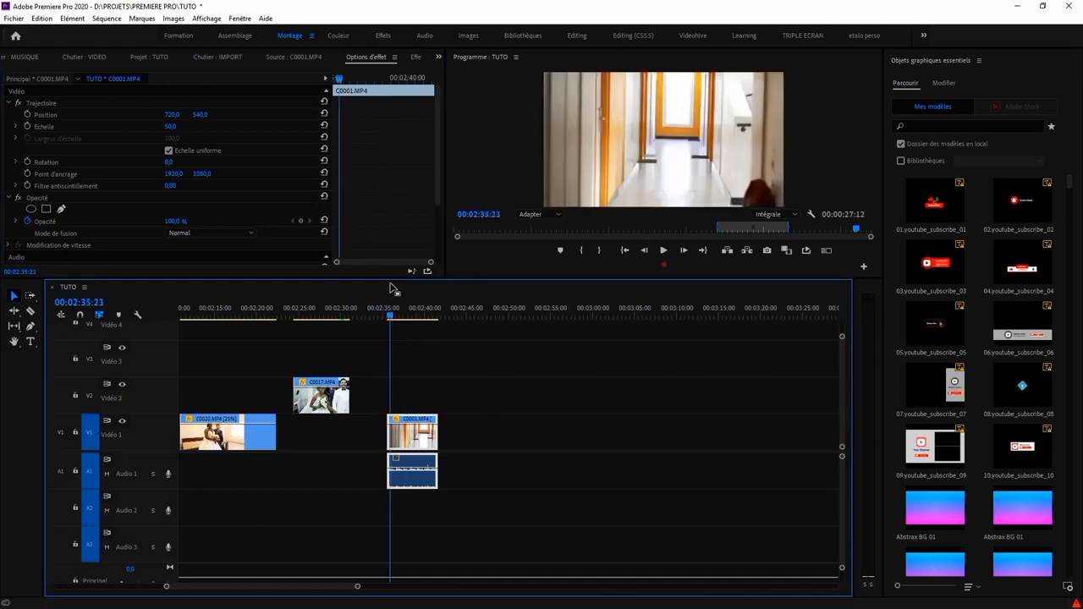
pyautogui.hotkey('ctrl', '`')
pyautogui.press('space')
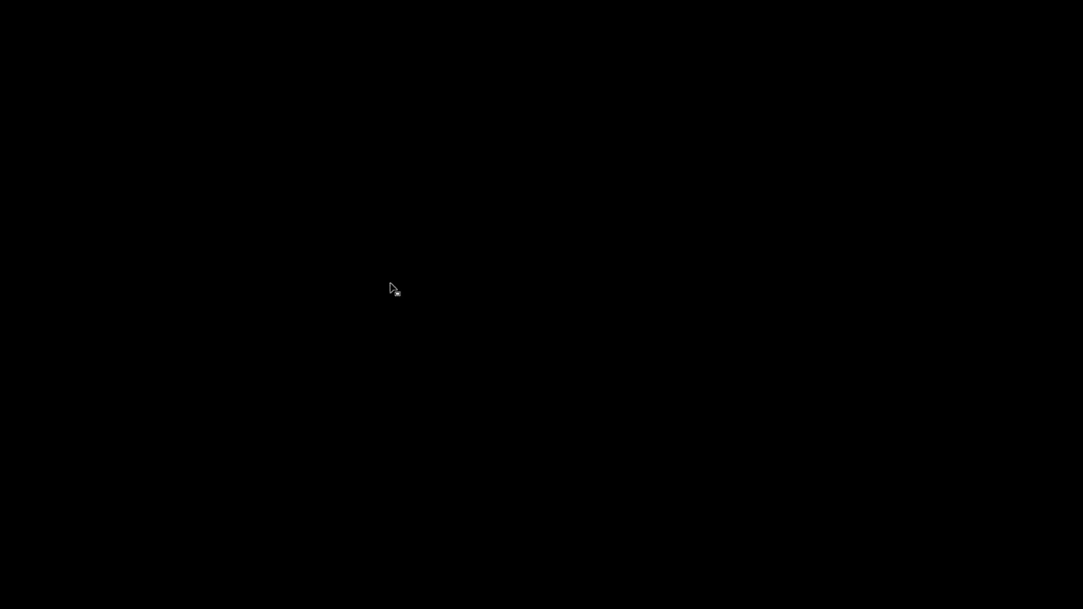
pyautogui.press('Escape')
pyautogui.press('space')
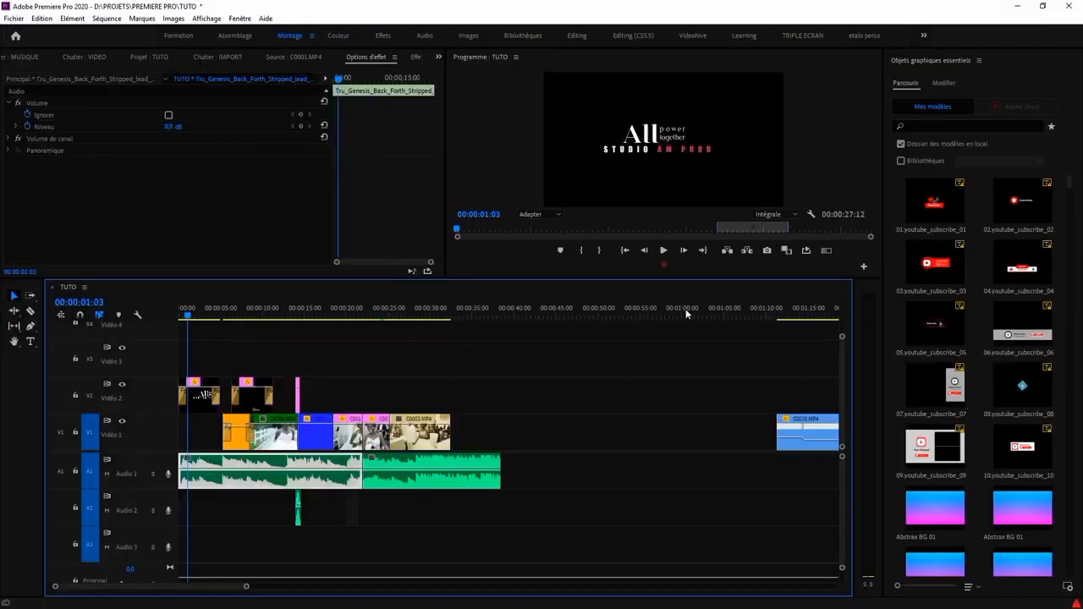
pyautogui.click(782, 315)
pyautogui.scroll(-3, 772, 412)
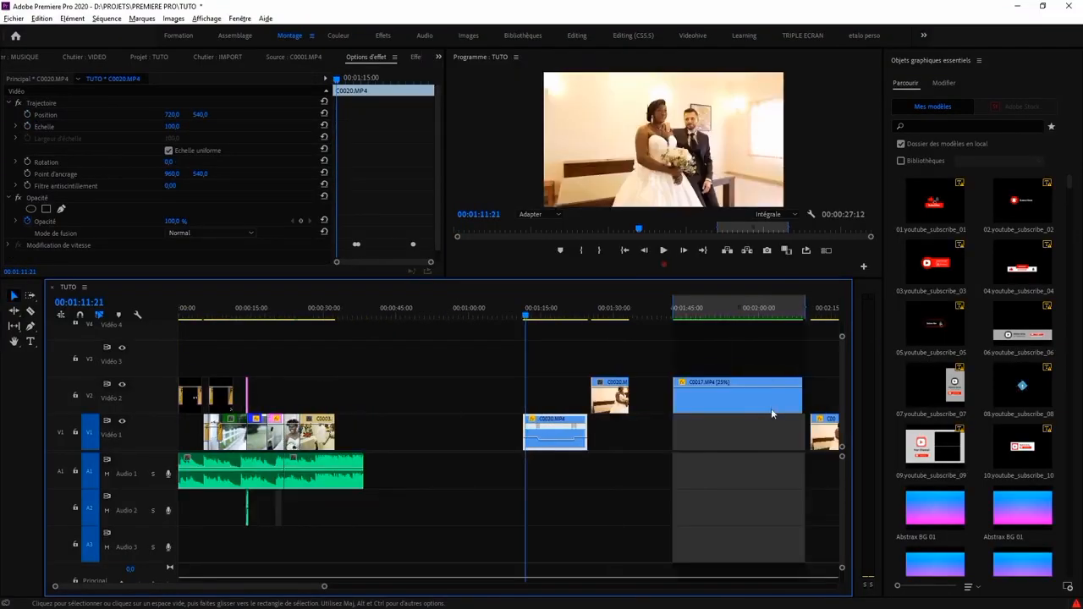
pyautogui.scroll(-2, 766, 389)
pyautogui.moveTo(716, 308); pyautogui.dragTo(728, 310)
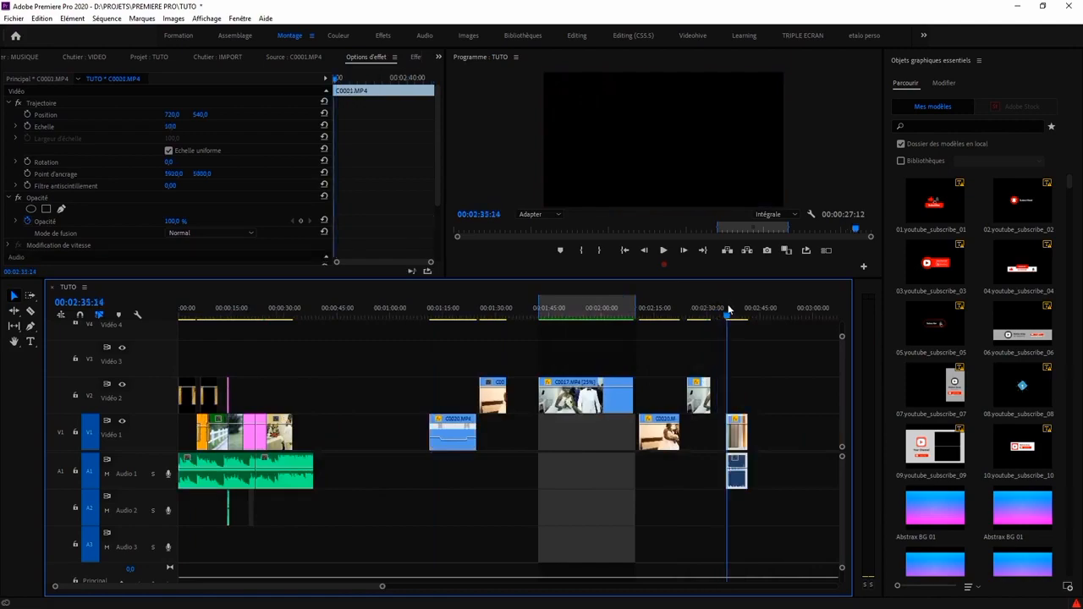
pyautogui.hotkey('ctrl', '`')
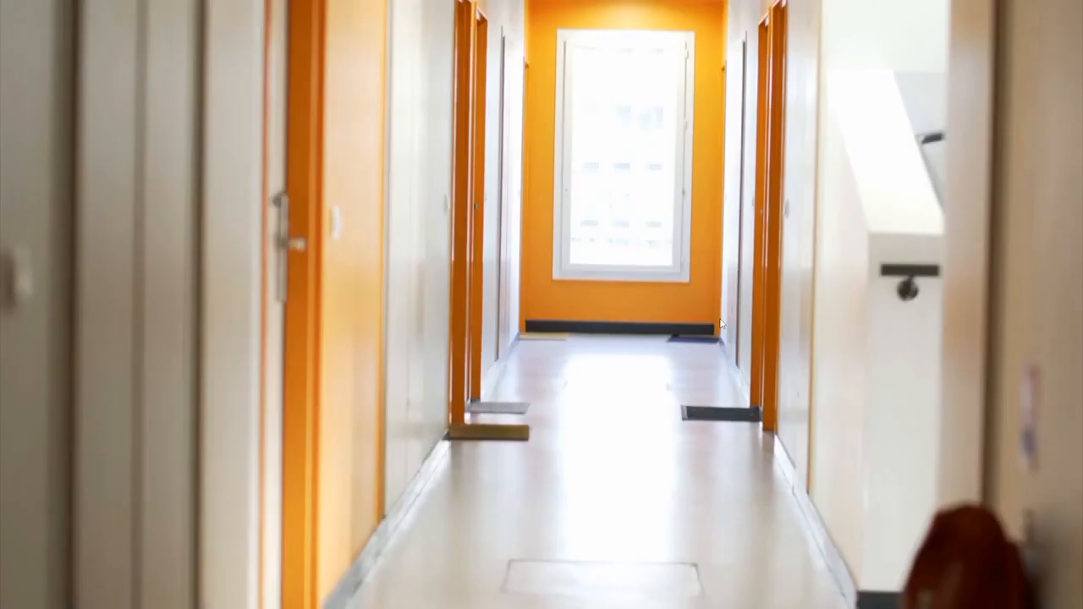
pyautogui.press('space')
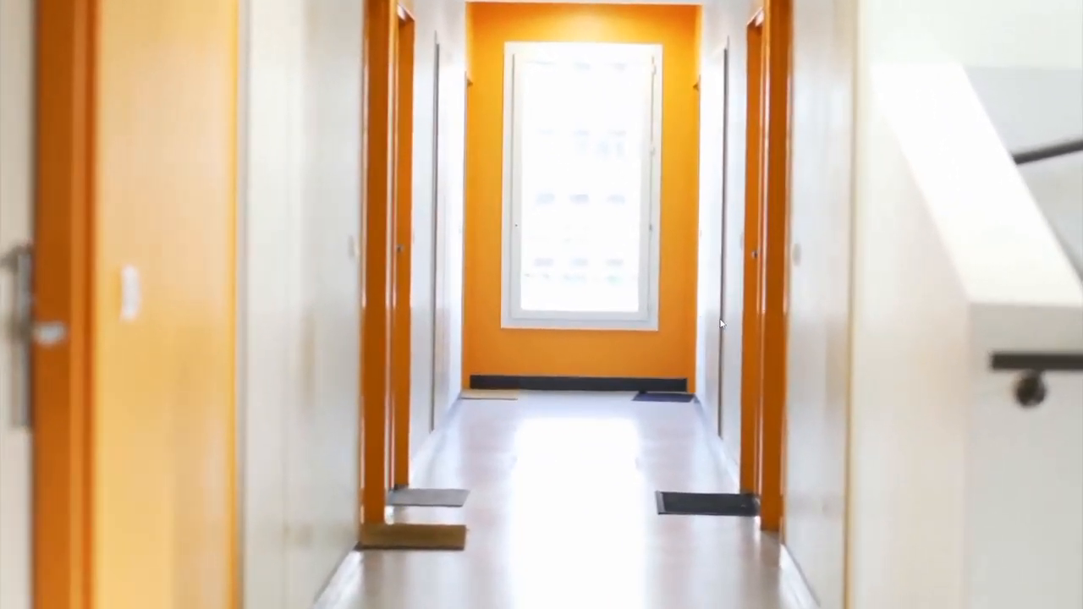
pyautogui.press('Escape')
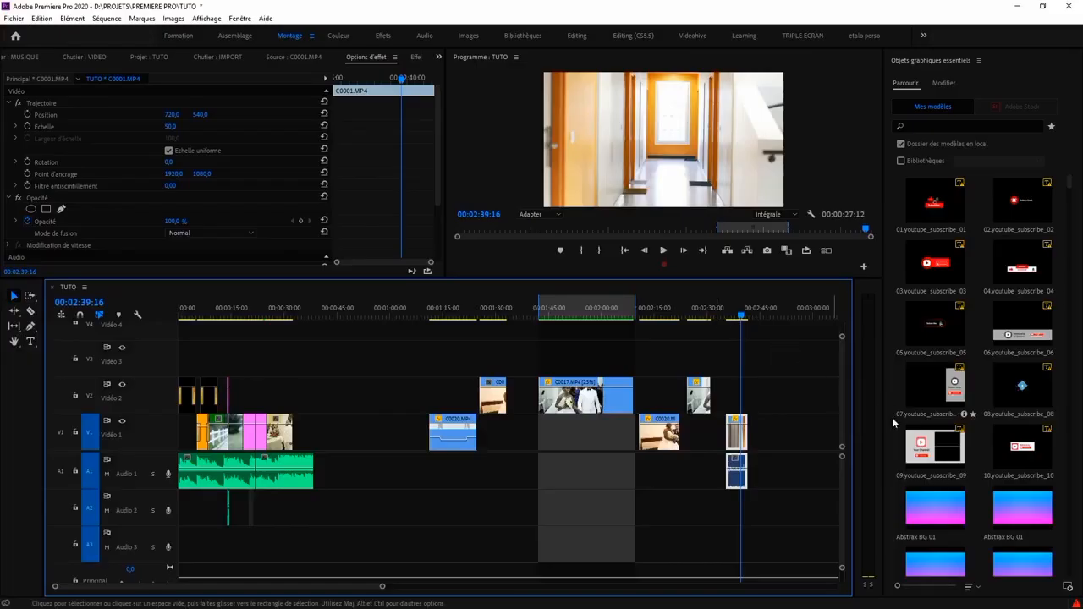
# Try to apply the Stabilisation video effect directly to the C0001.MP4 clip
pyautogui.moveTo(382, 587); pyautogui.dragTo(261, 586)
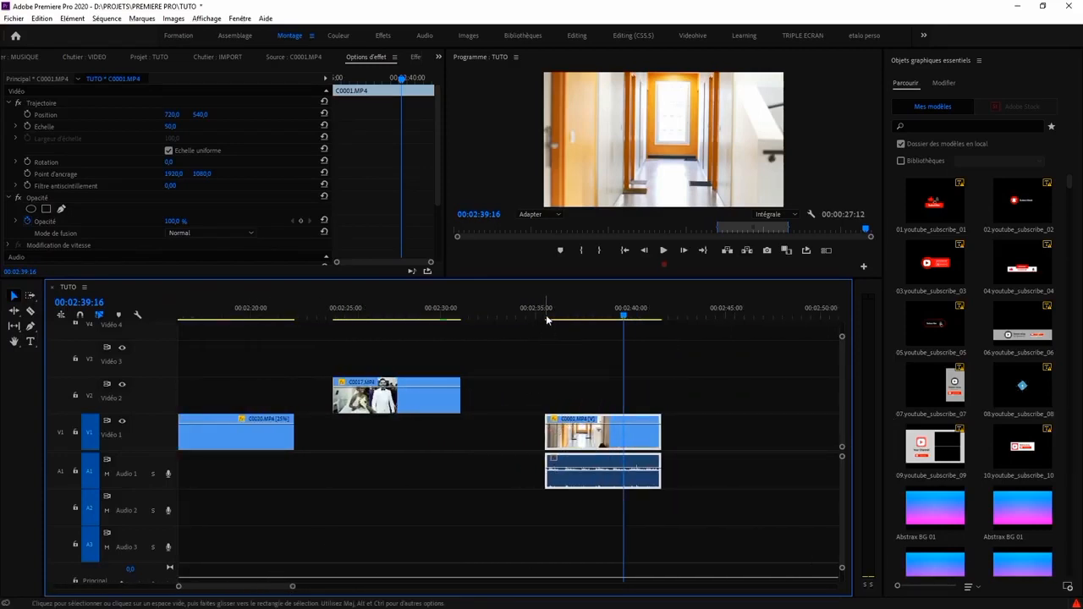
pyautogui.moveTo(545, 315); pyautogui.dragTo(571, 315)
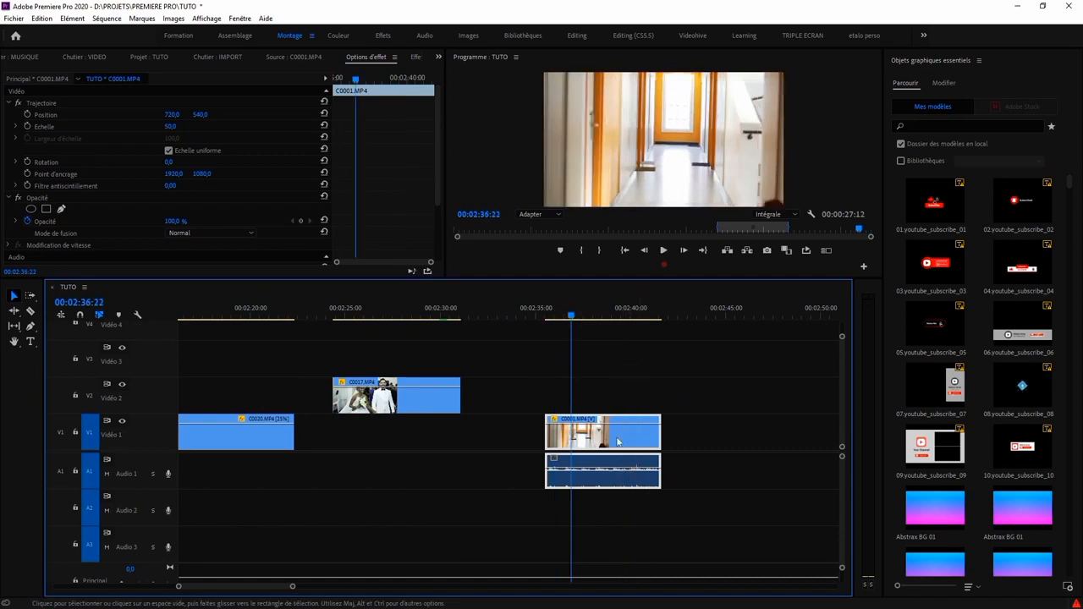
pyautogui.click(413, 59)
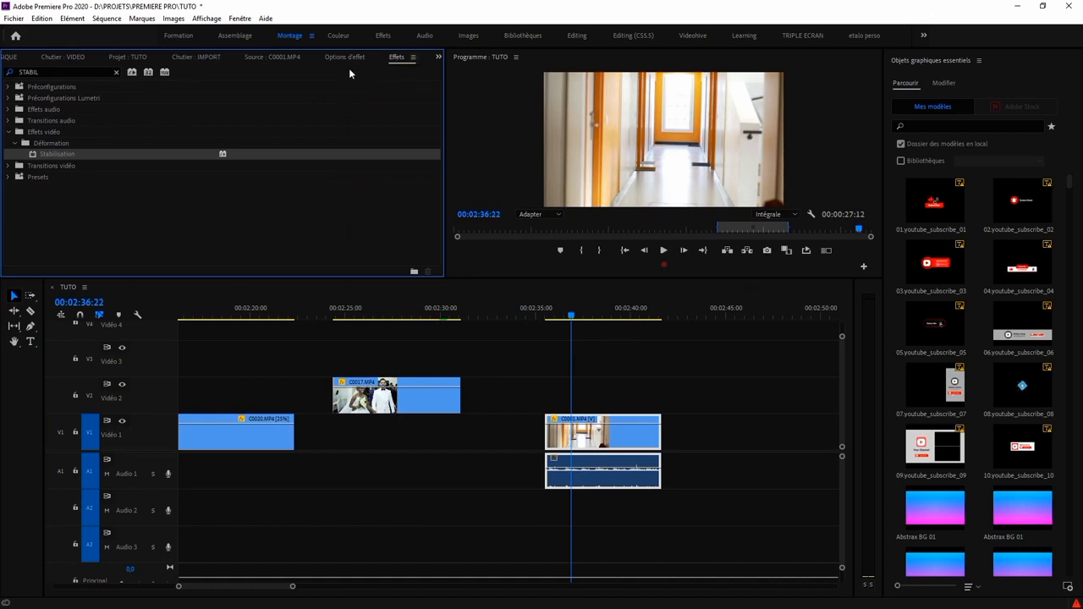
pyautogui.click(250, 20)
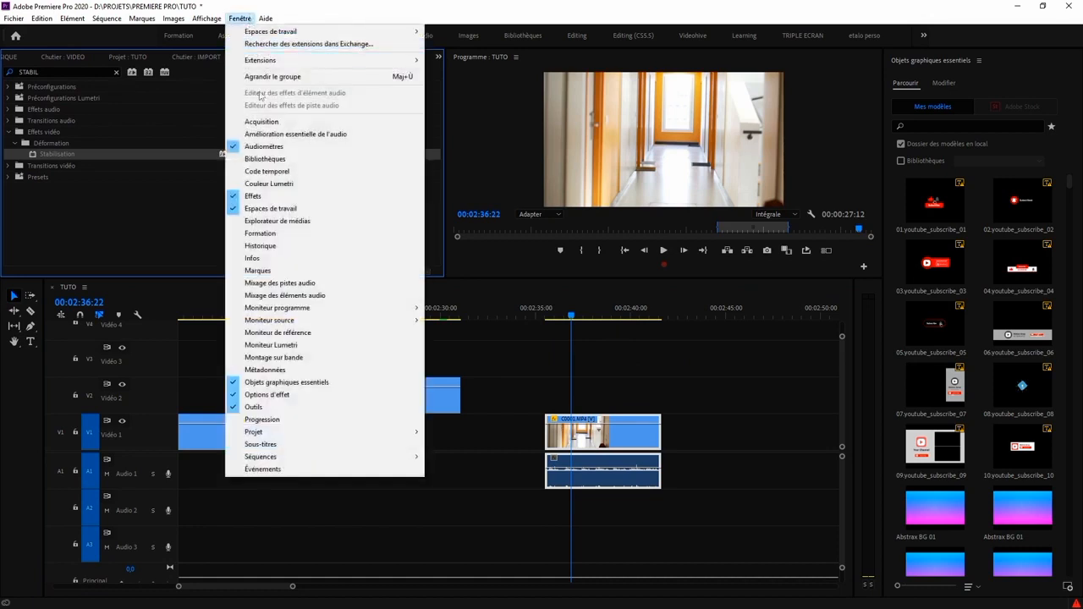
pyautogui.click(261, 196)
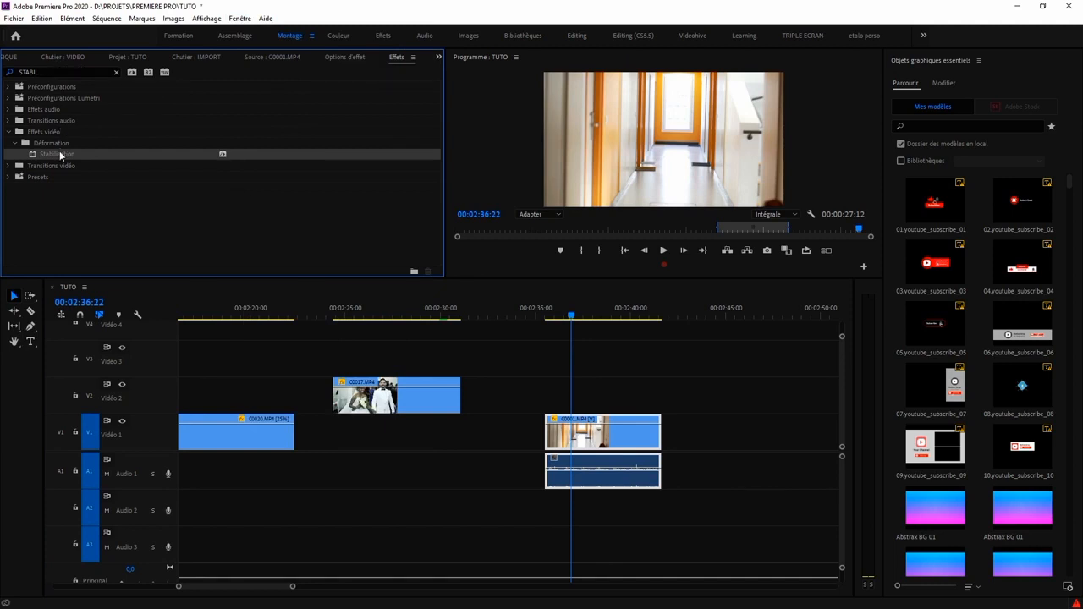
pyautogui.doubleClick(59, 155)
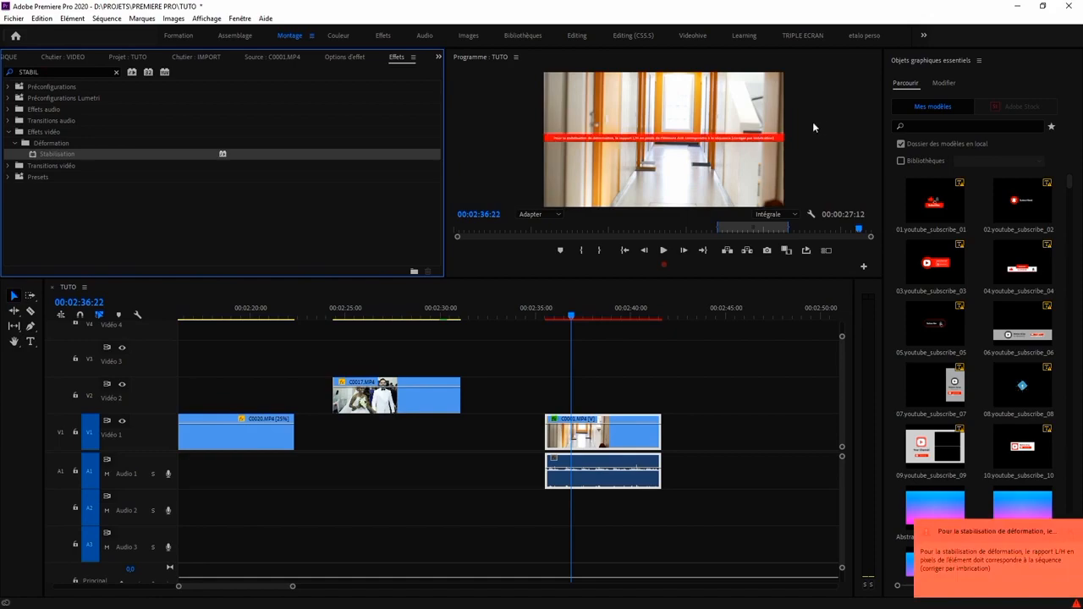
# Examine the stabilisation message over the C0001.MP4 clip full screen at two points in the clip
pyautogui.hotkey('ctrl', '`')
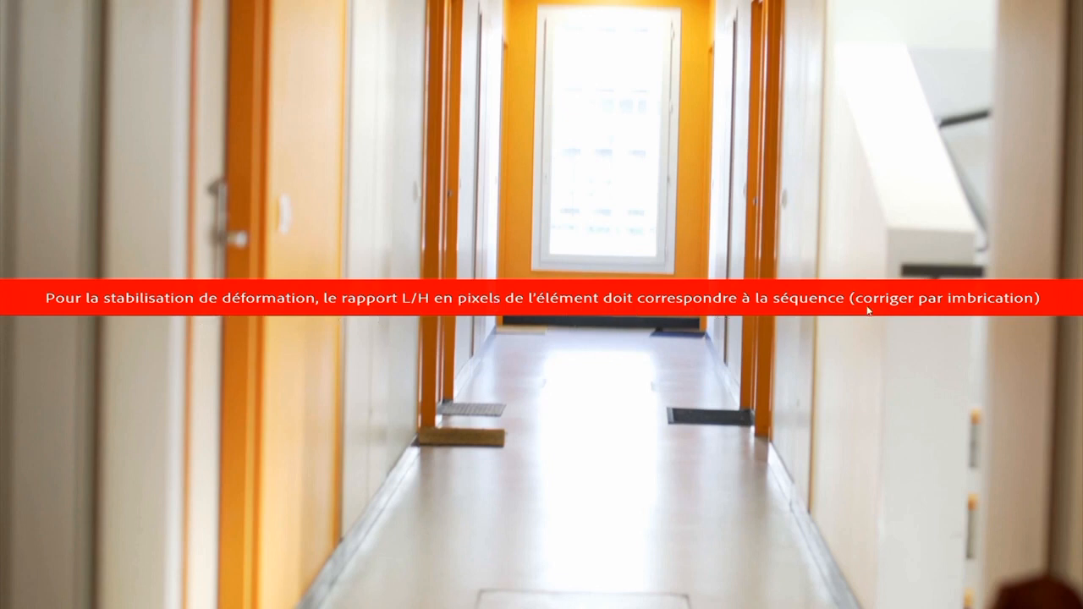
pyautogui.press('Escape')
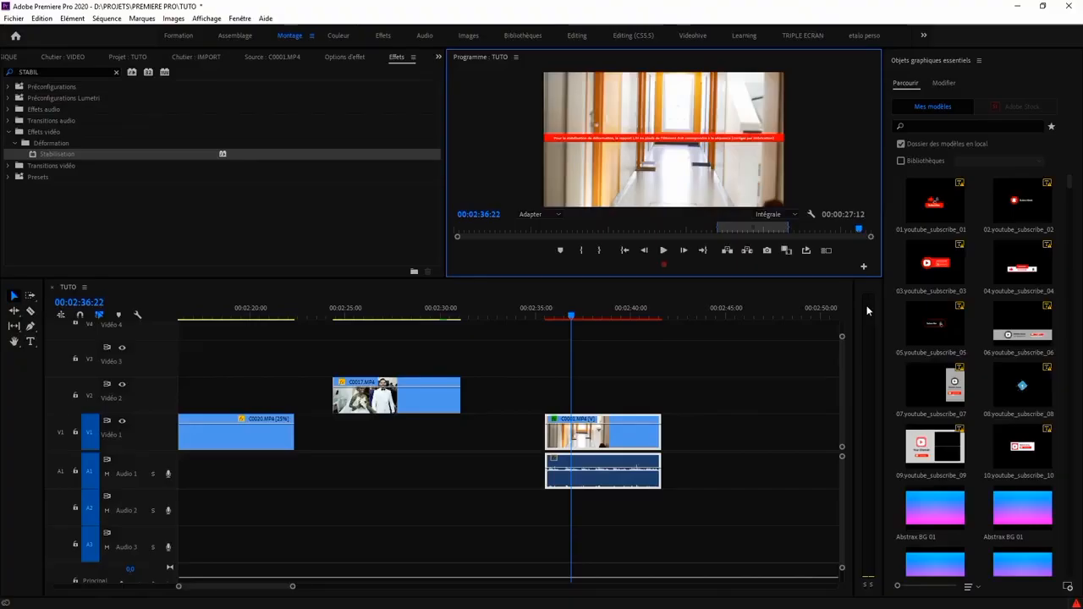
pyautogui.click(605, 317)
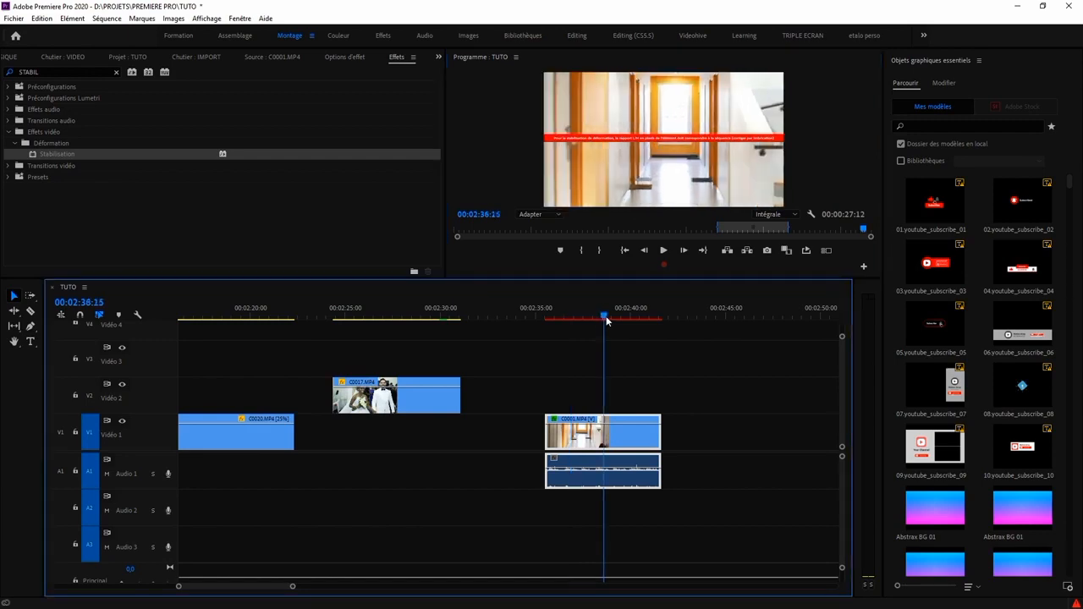
pyautogui.hotkey('ctrl', '`')
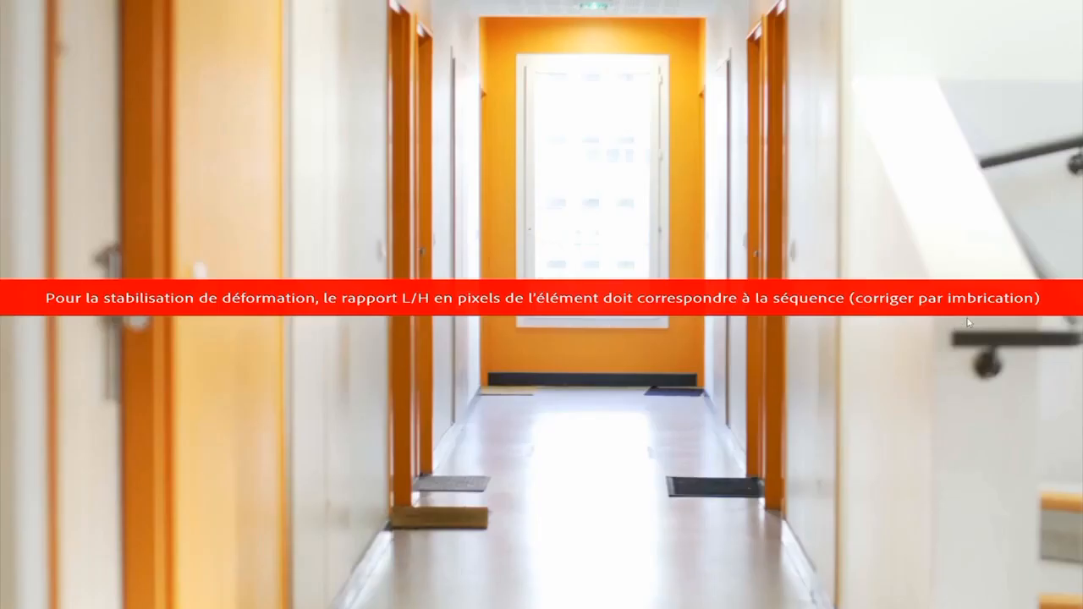
pyautogui.hotkey('ctrl', '`')
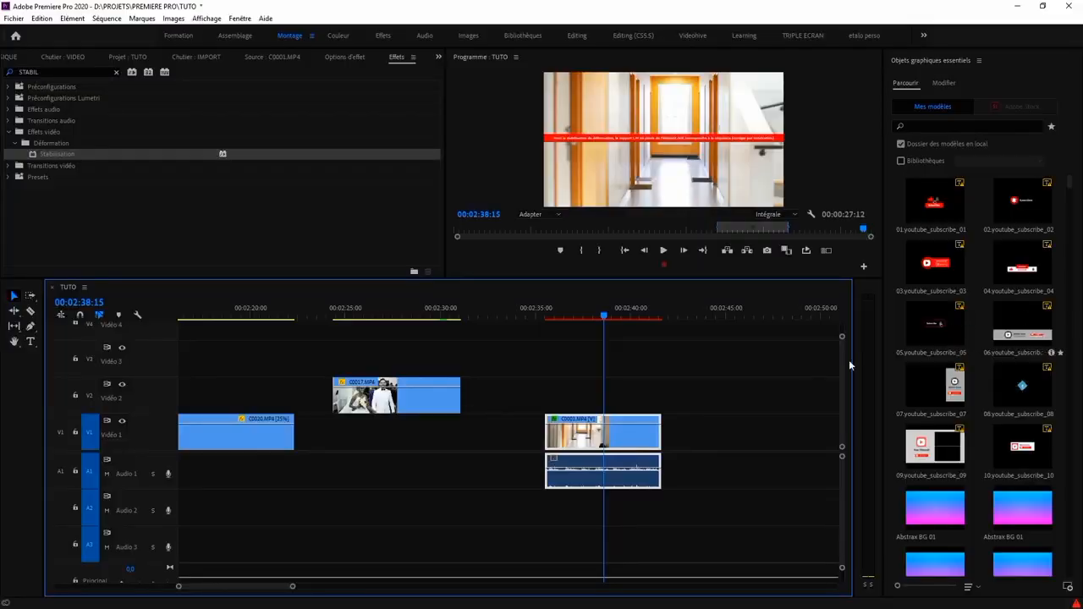
# Nest the C0001.MP4 clip with its audio, keeping the proposed sequence name
pyautogui.click(581, 318)
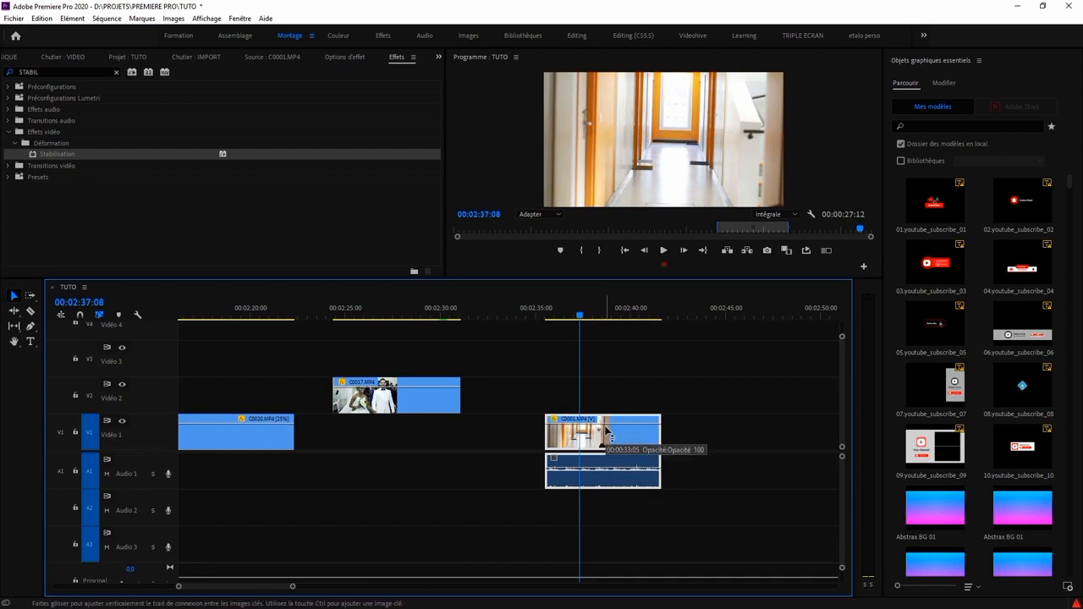
pyautogui.rightClick(606, 434)
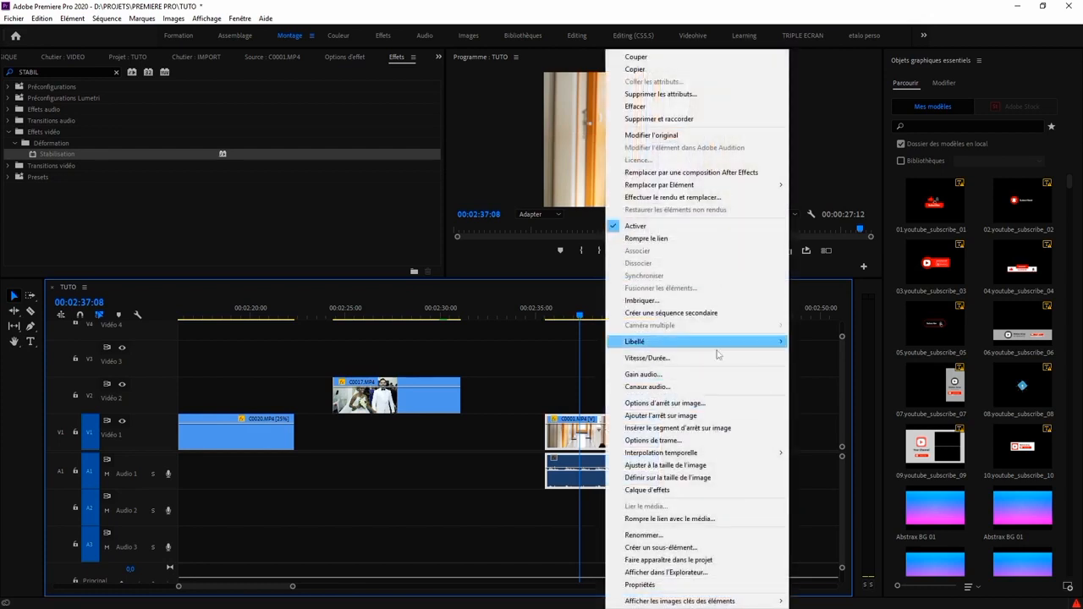
pyautogui.click(725, 302)
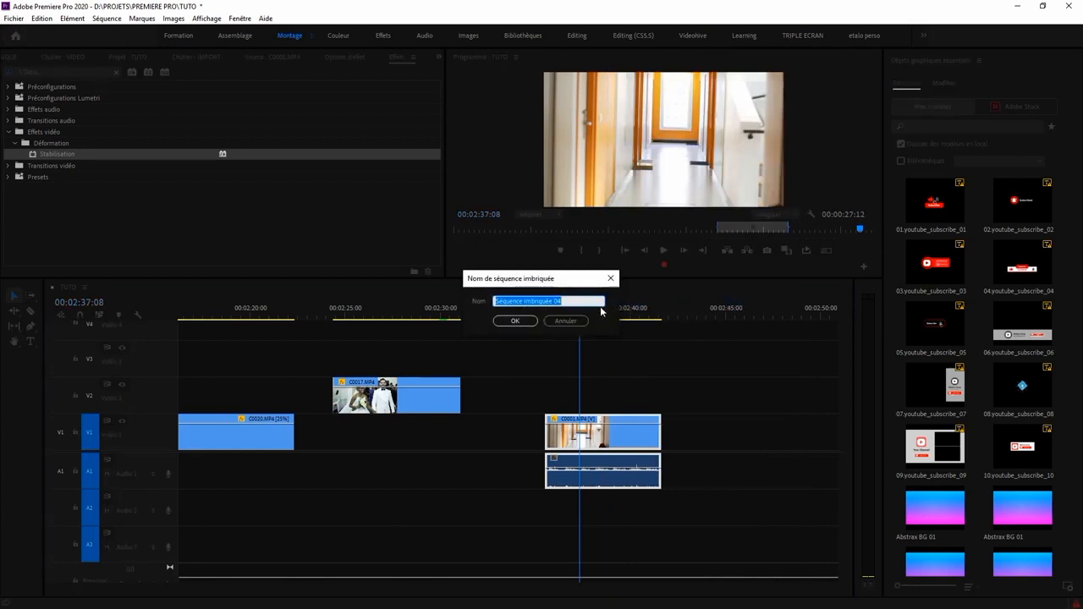
pyautogui.press('Return')
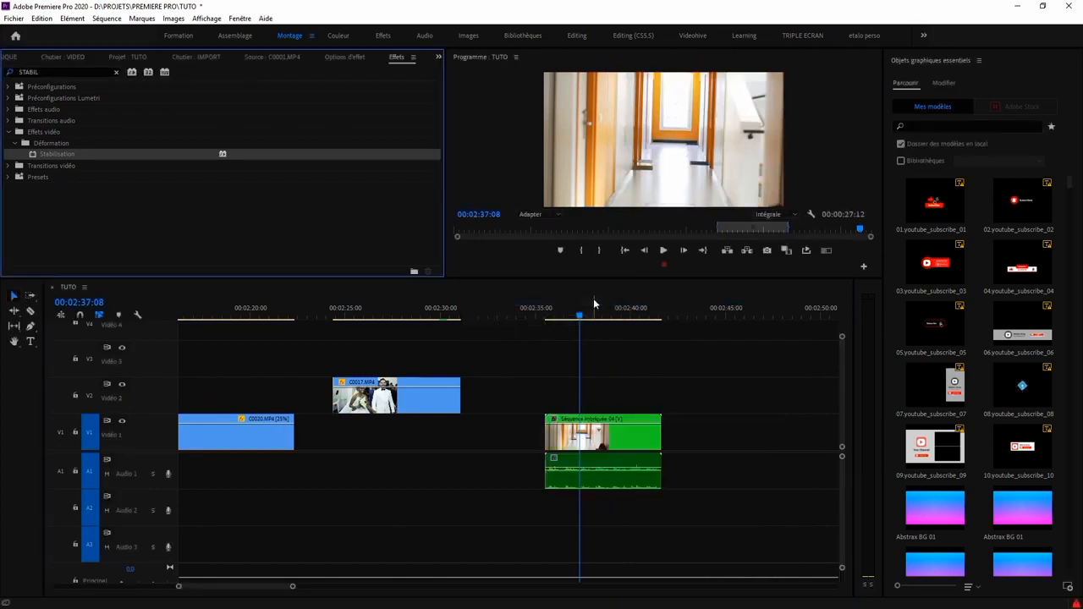
# Try the Rose label colour on the nested sequence in the timeline
pyautogui.click(605, 435)
pyautogui.click(599, 315)
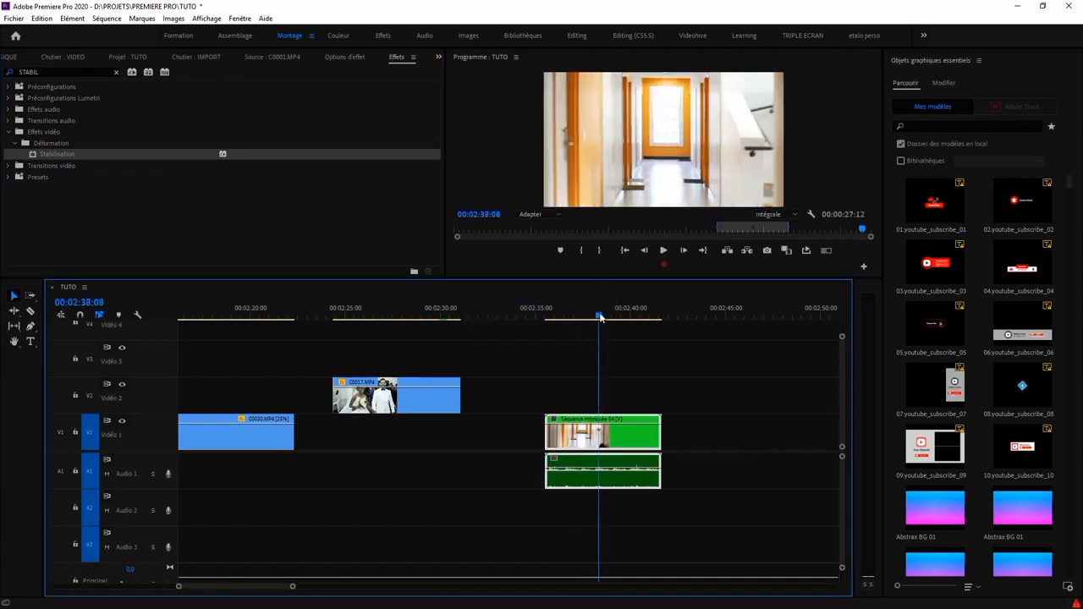
pyautogui.rightClick(596, 435)
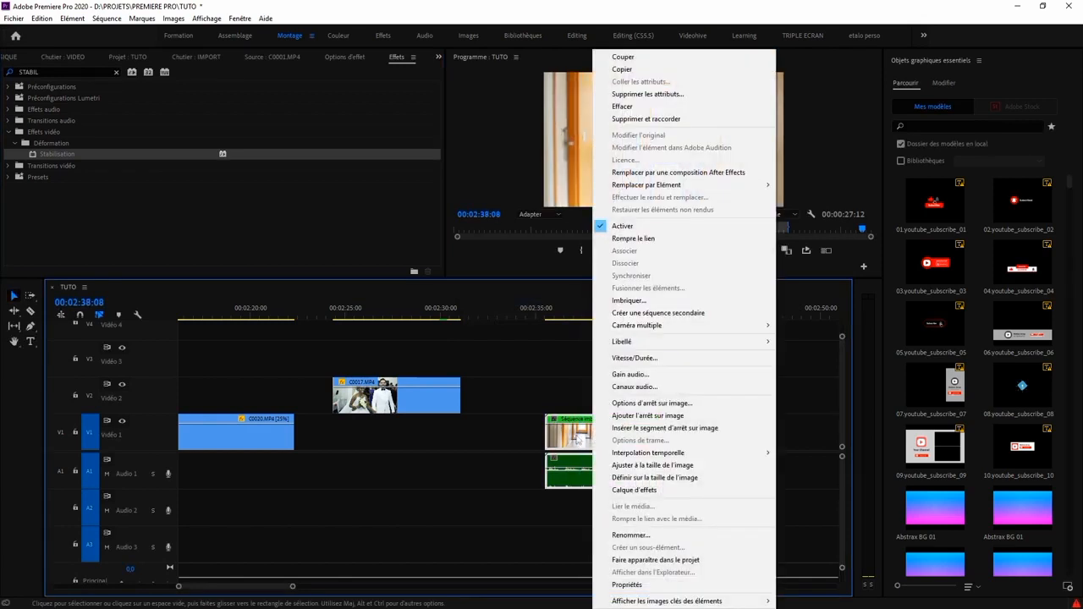
pyautogui.rightClick(574, 435)
pyautogui.moveTo(735, 342)
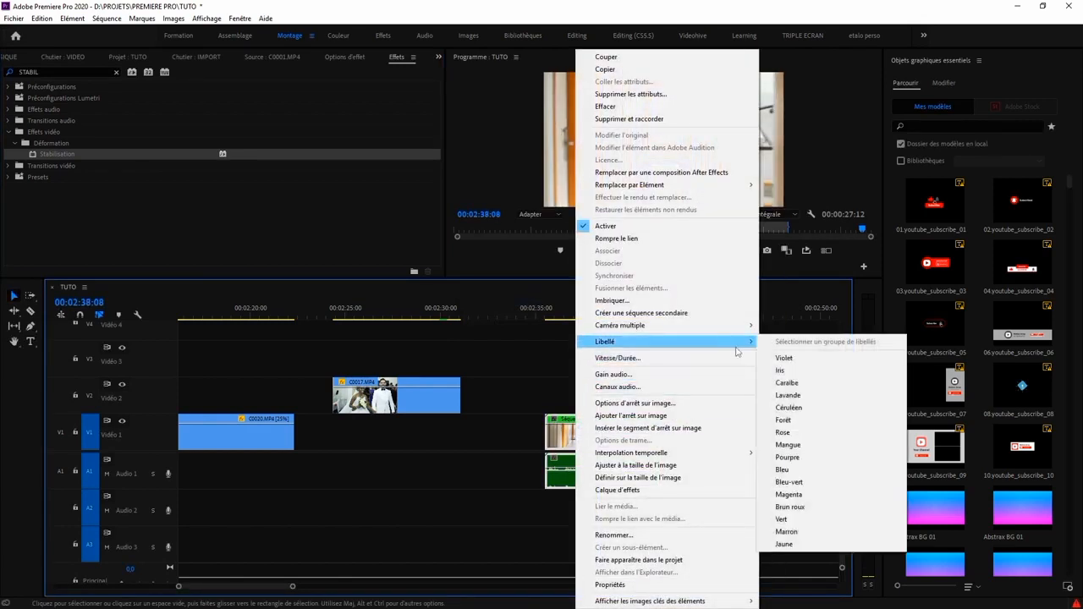
pyautogui.click(787, 435)
pyautogui.click(566, 319)
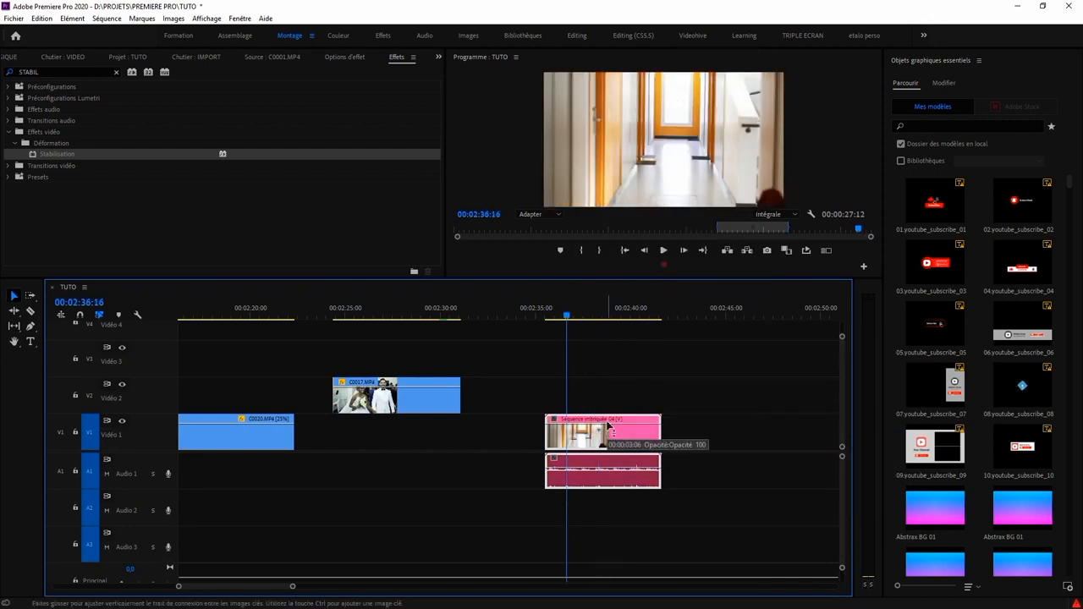
pyautogui.press('space')
pyautogui.rightClick(568, 438)
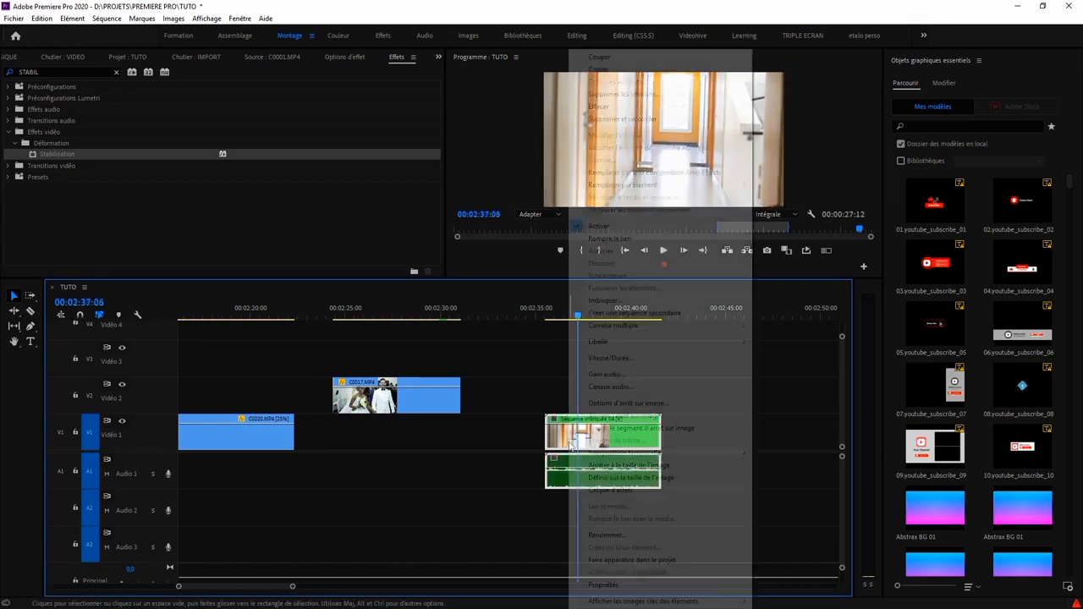
pyautogui.click(546, 366)
# Apply the Stabilisation video effect to the nested sequence and check the analysis full screen
pyautogui.moveTo(509, 306); pyautogui.dragTo(584, 318)
pyautogui.click(555, 430)
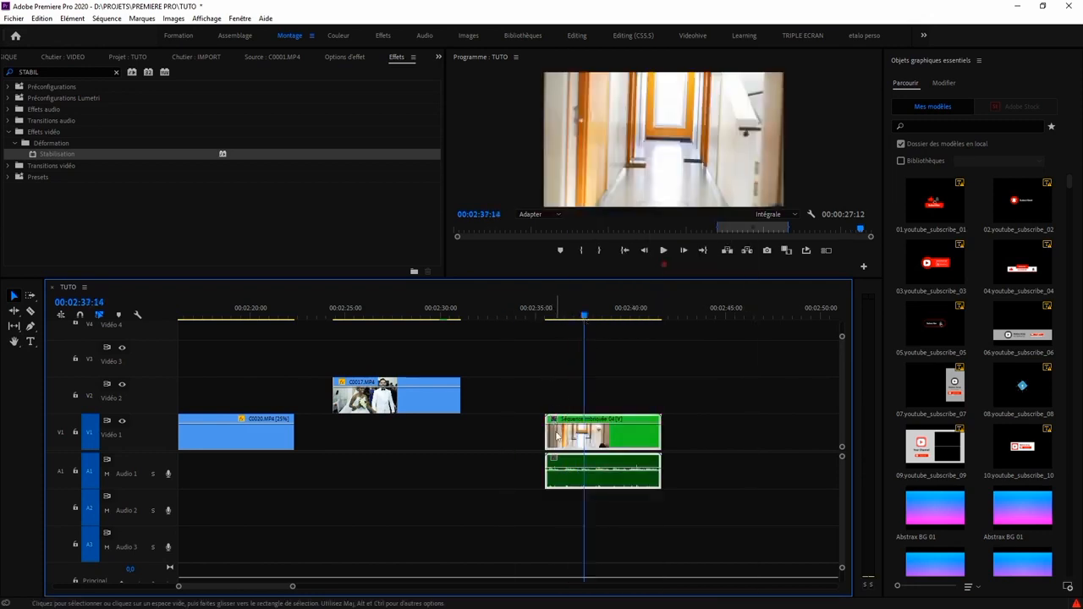
pyautogui.doubleClick(48, 155)
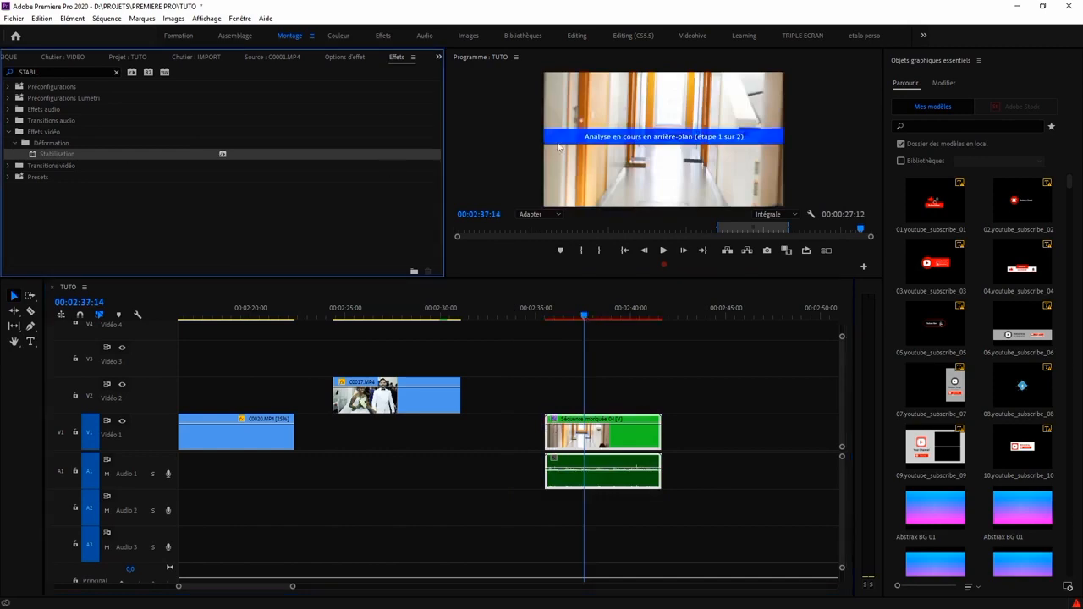
pyautogui.hotkey('ctrl', '`')
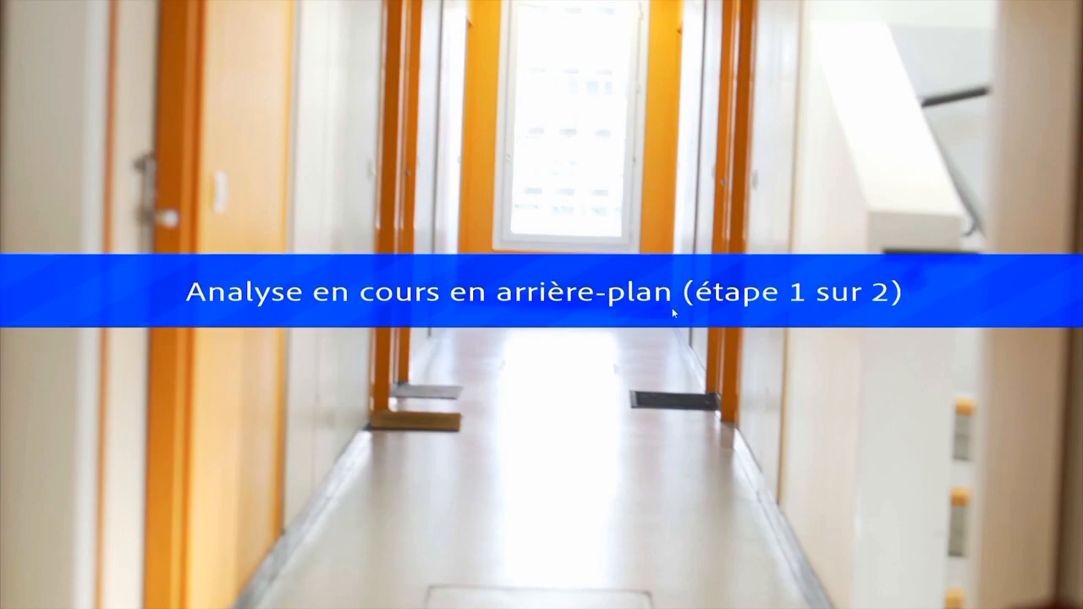
pyautogui.hotkey('ctrl', '`')
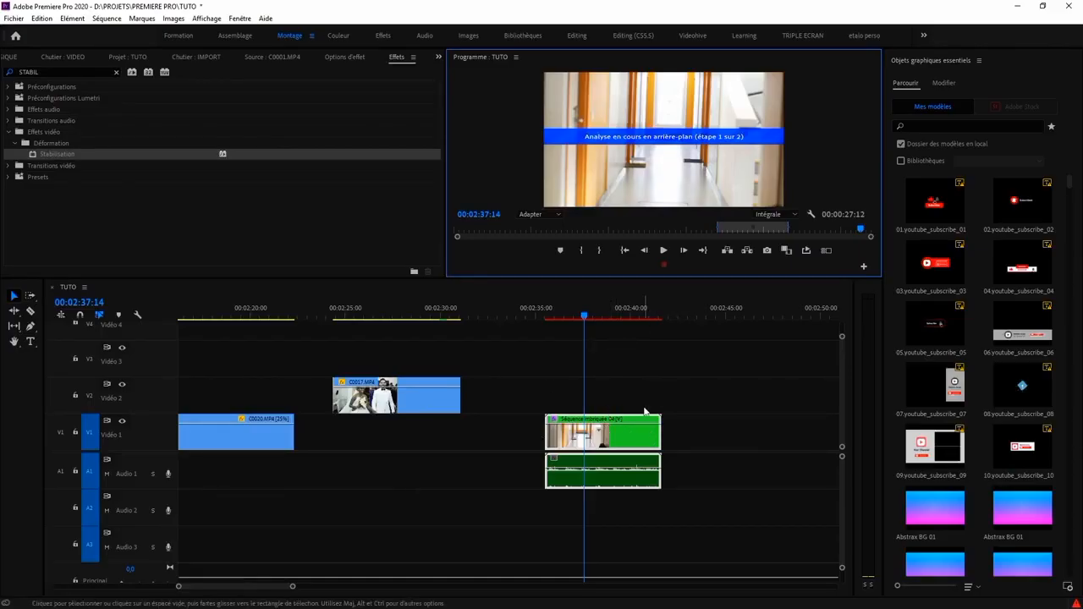
# Display the Stabilisation settings in the nested sequence's effect options
pyautogui.click(626, 457)
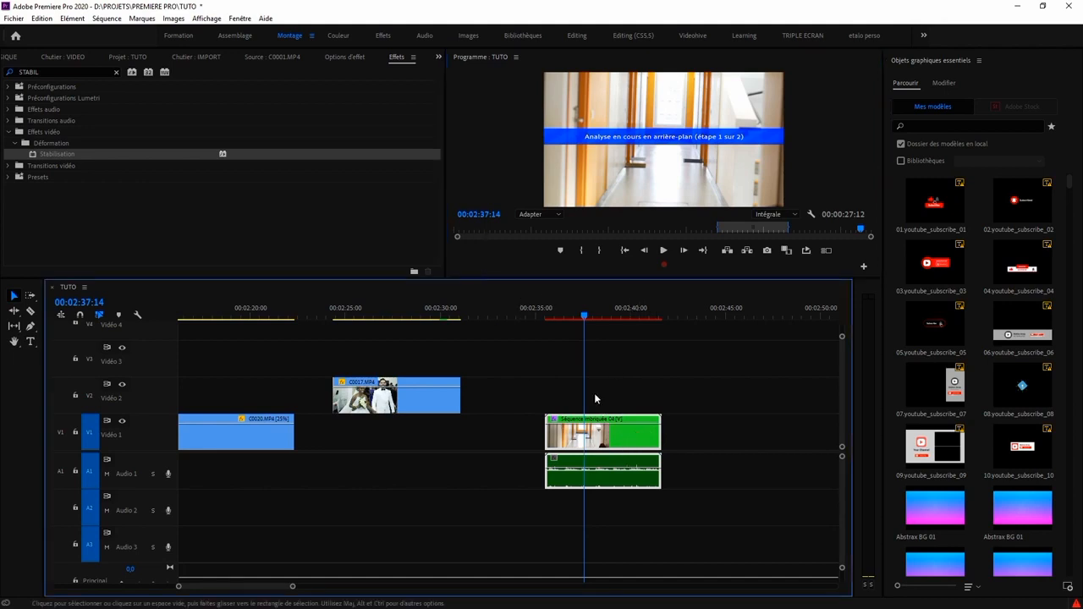
pyautogui.click(342, 56)
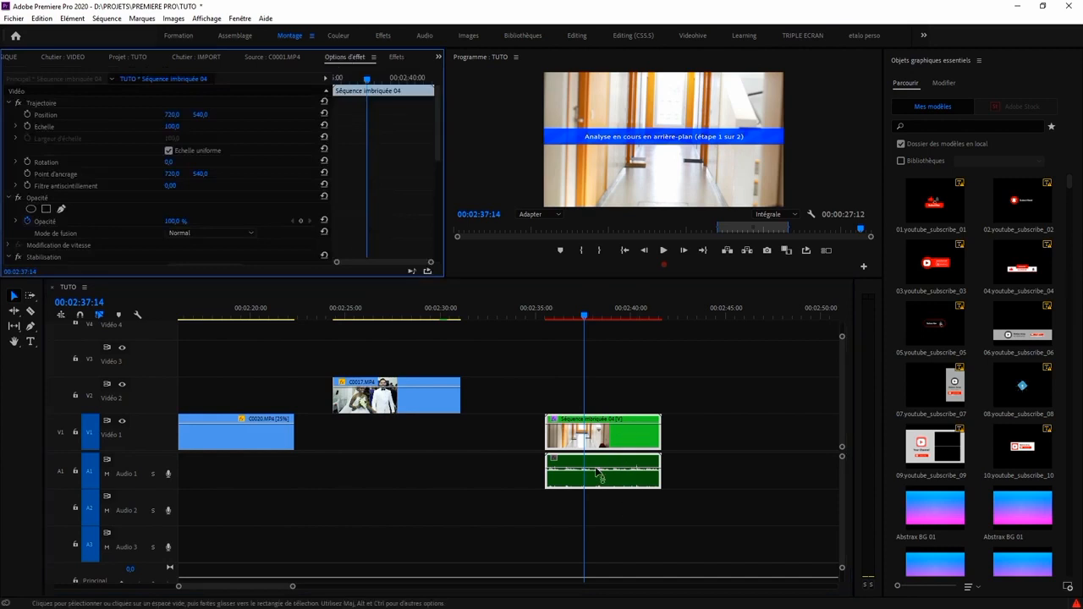
pyautogui.scroll(-3, 26, 219)
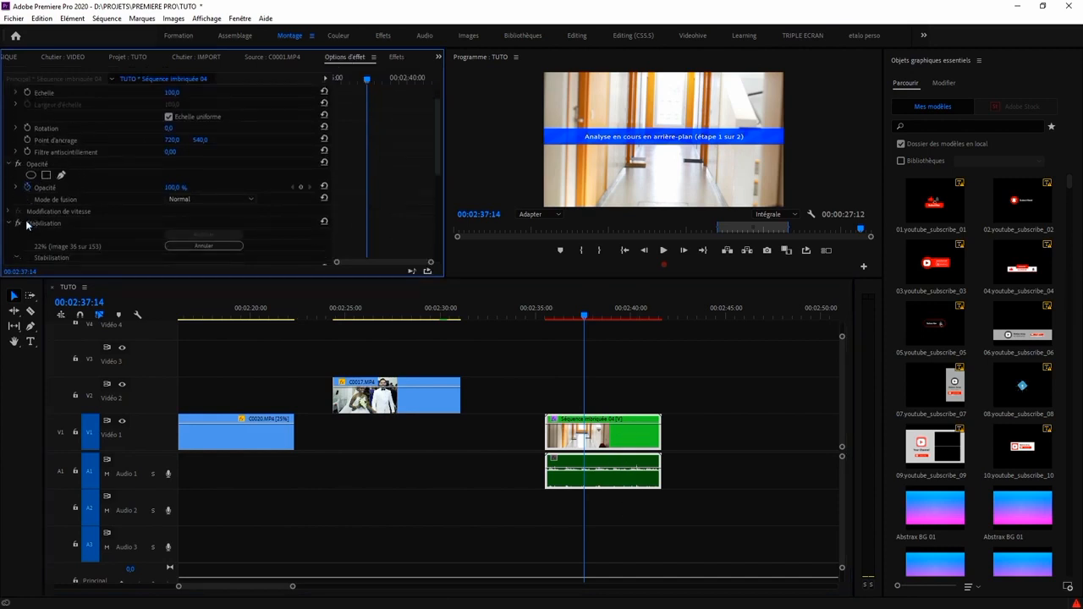
# Set the smoothing (Lissage) of the Stabilisation effect to 25 % on the nested sequence
pyautogui.scroll(-3, 26, 218)
pyautogui.click(39, 166)
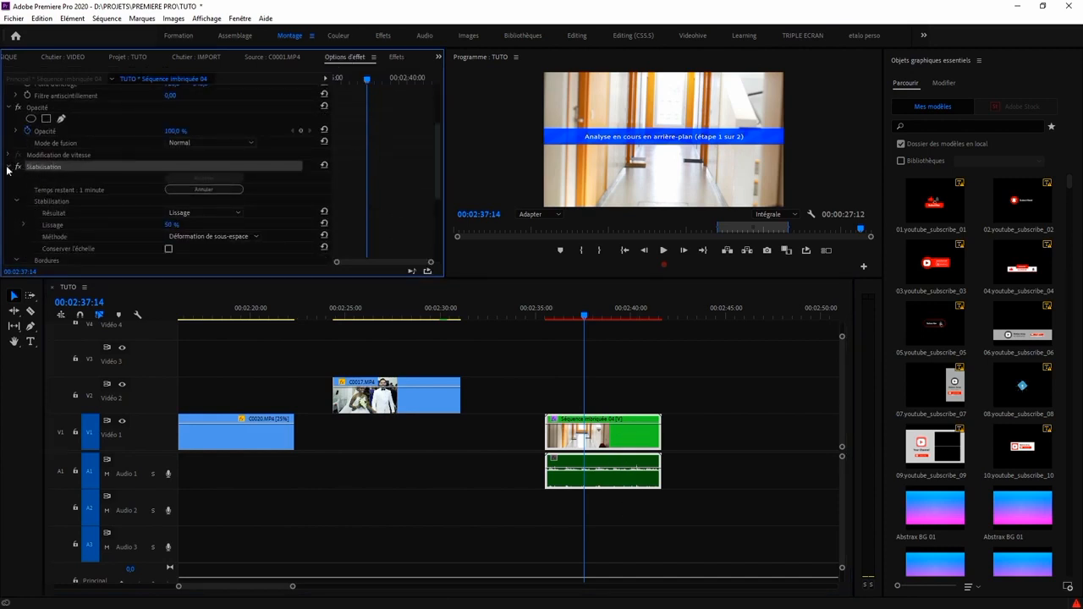
pyautogui.scroll(-3, 33, 192)
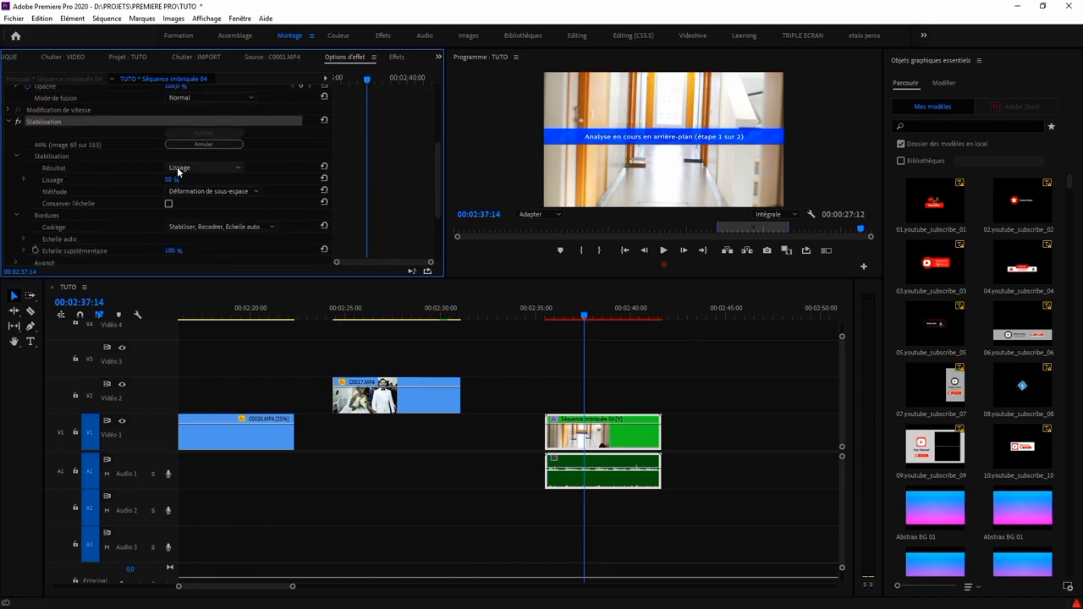
pyautogui.moveTo(172, 180); pyautogui.dragTo(160, 179)
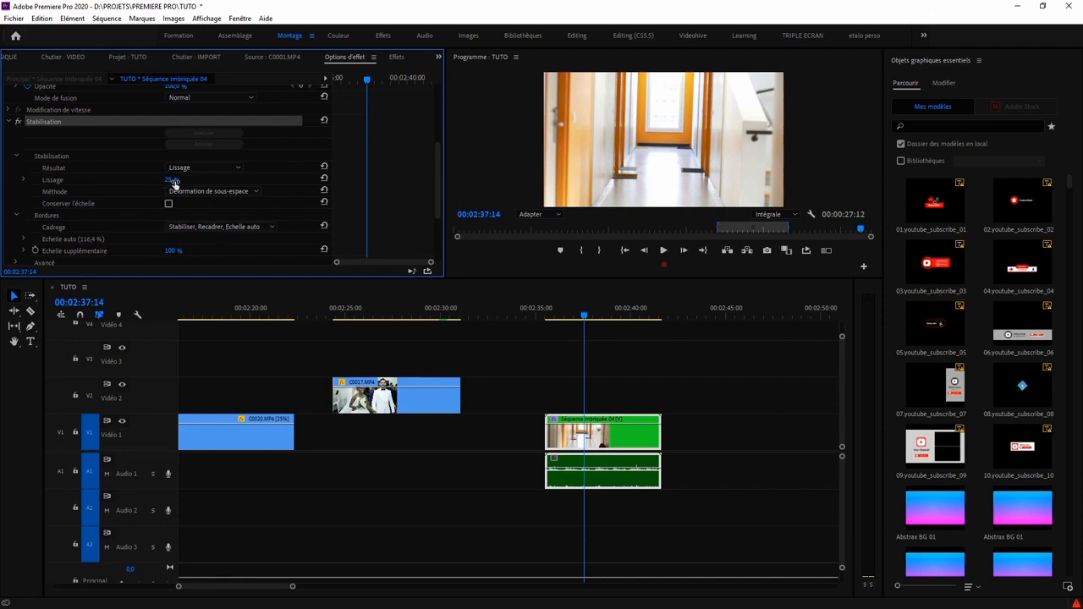
pyautogui.moveTo(436, 180); pyautogui.dragTo(435, 217)
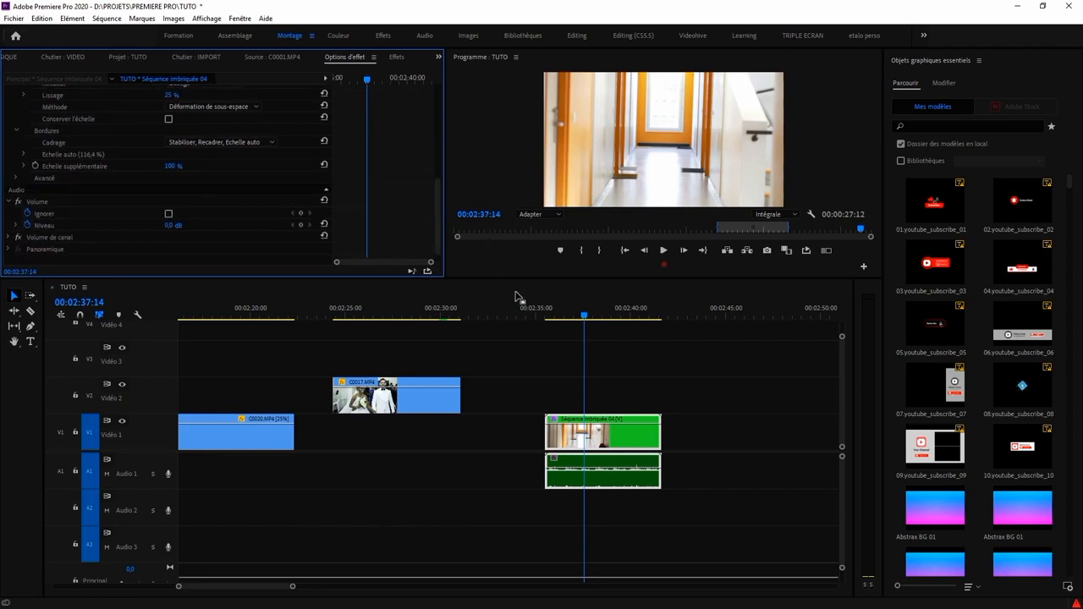
# Play the stabilised nested sequence from its start, first in the Program monitor and again full screen
pyautogui.click(544, 317)
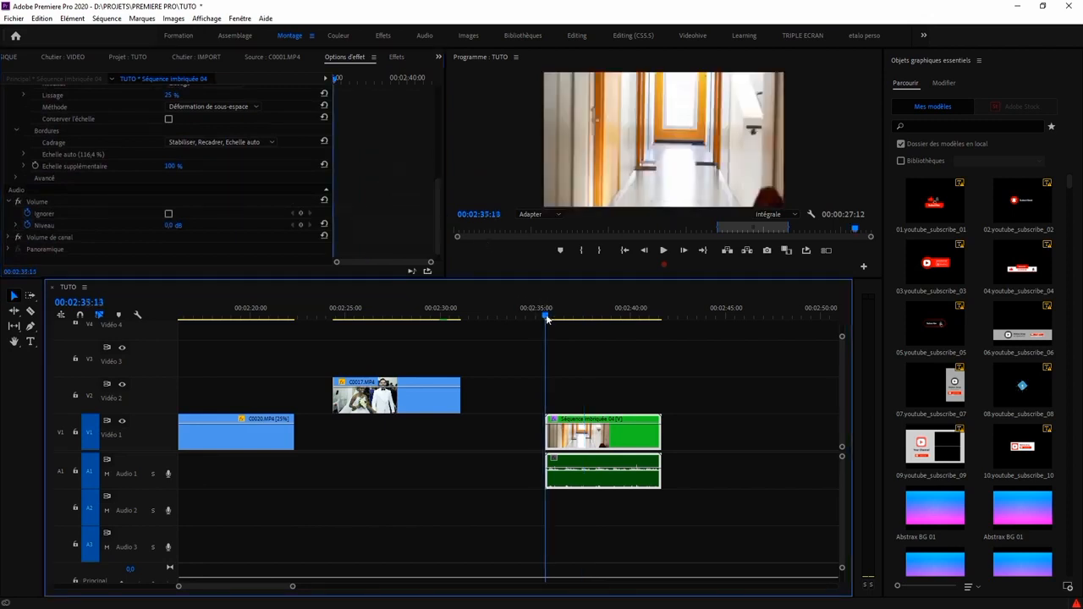
pyautogui.press('space')
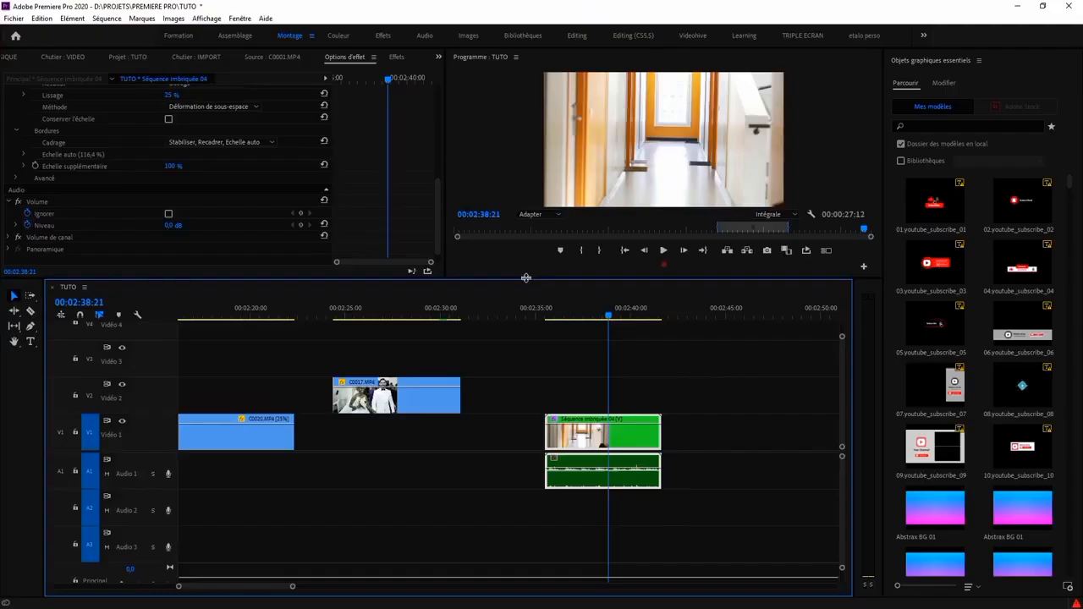
pyautogui.click(549, 318)
pyautogui.hotkey('ctrl', '`')
pyautogui.press('space')
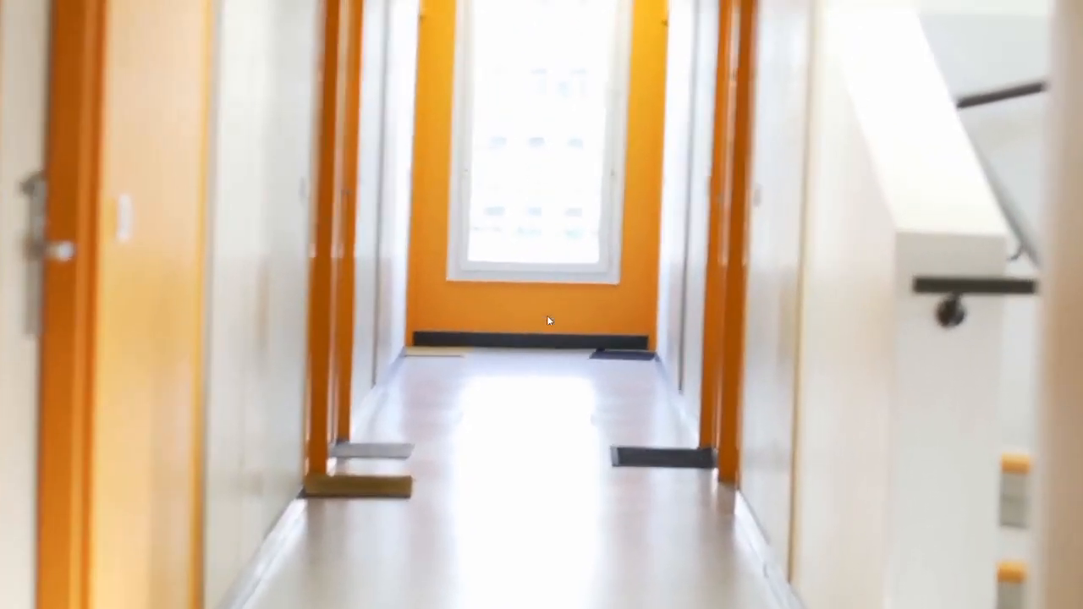
pyautogui.press('space')
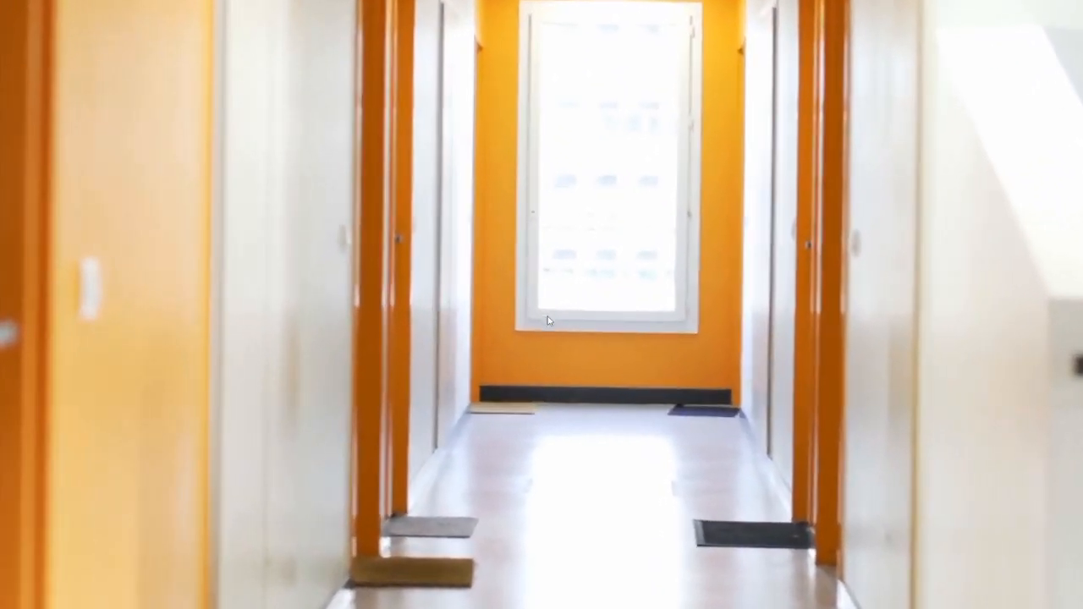
pyautogui.press('Escape')
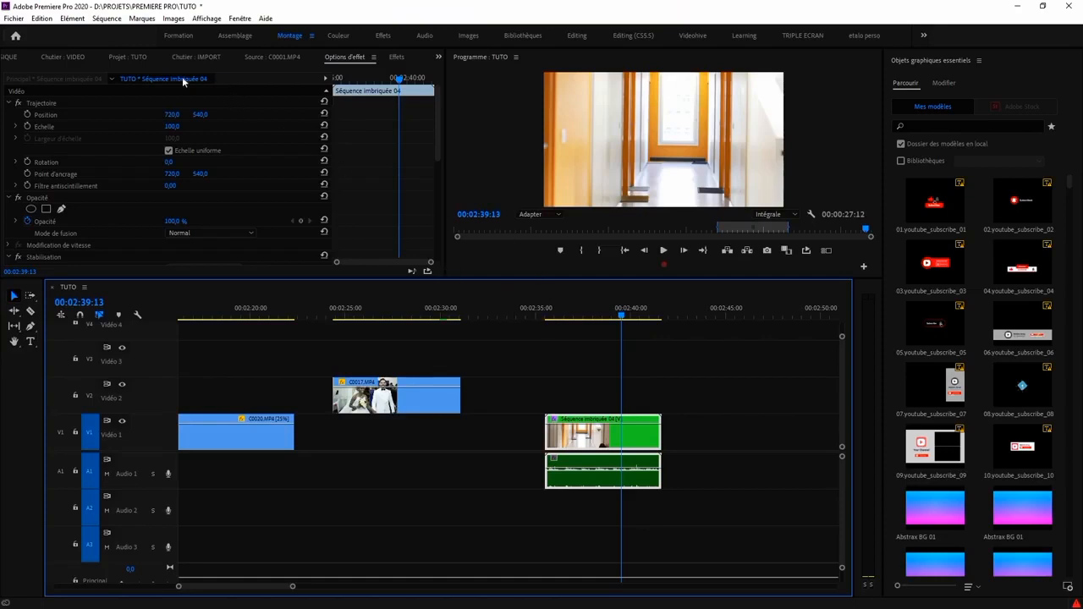
# Look through the project's bins, including the motion graphics template and VIDEO bins, for the original corridor clip
pyautogui.click(76, 56)
pyautogui.click(11, 73)
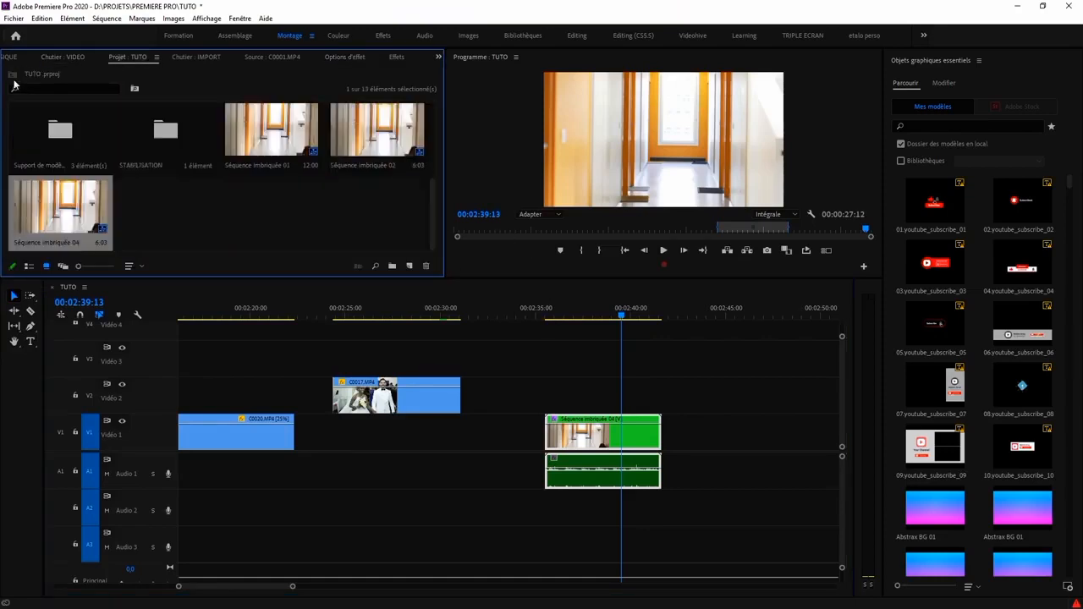
pyautogui.doubleClick(61, 133)
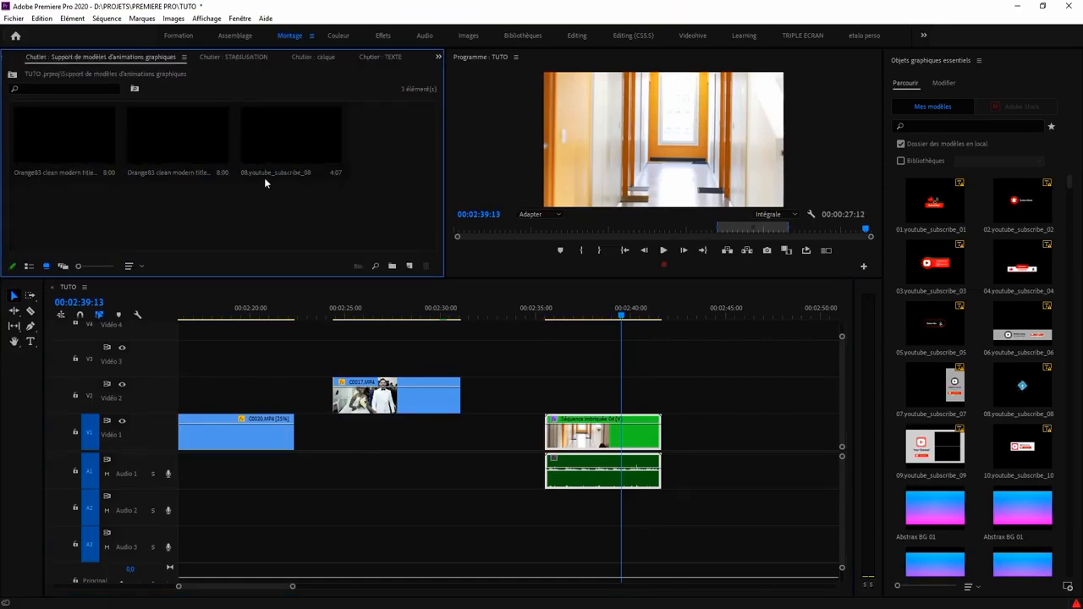
pyautogui.click(12, 73)
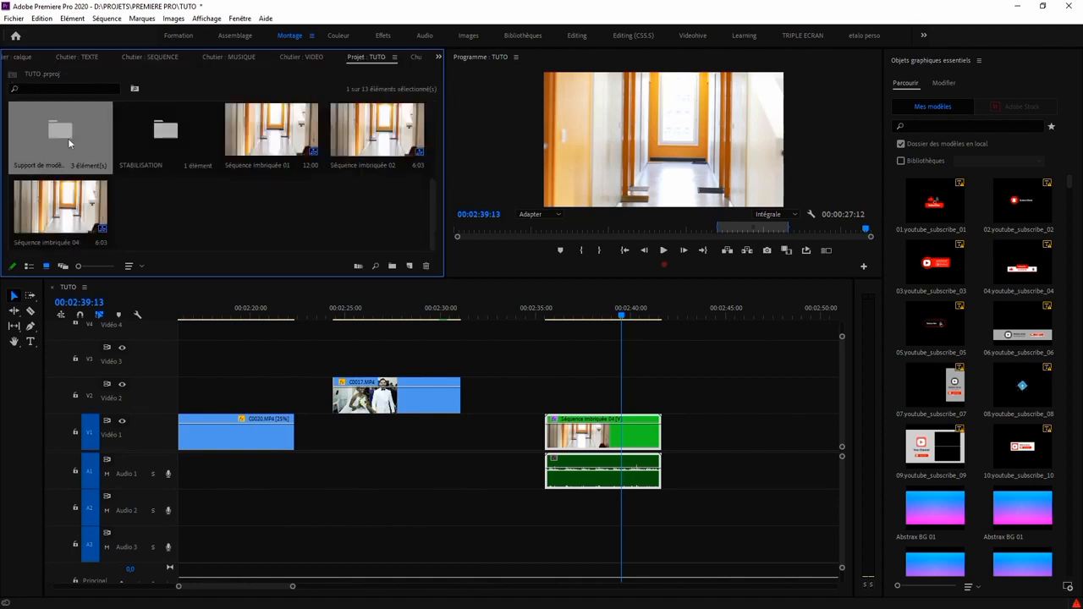
pyautogui.scroll(1, 67, 138)
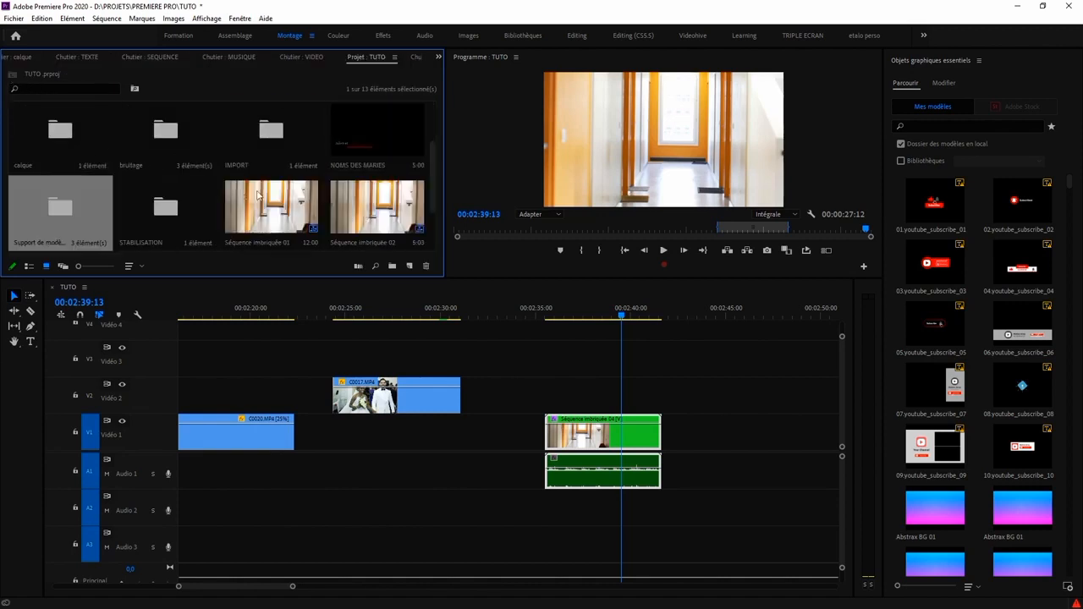
pyautogui.scroll(1, 257, 195)
pyautogui.doubleClick(87, 146)
pyautogui.scroll(-1, 287, 177)
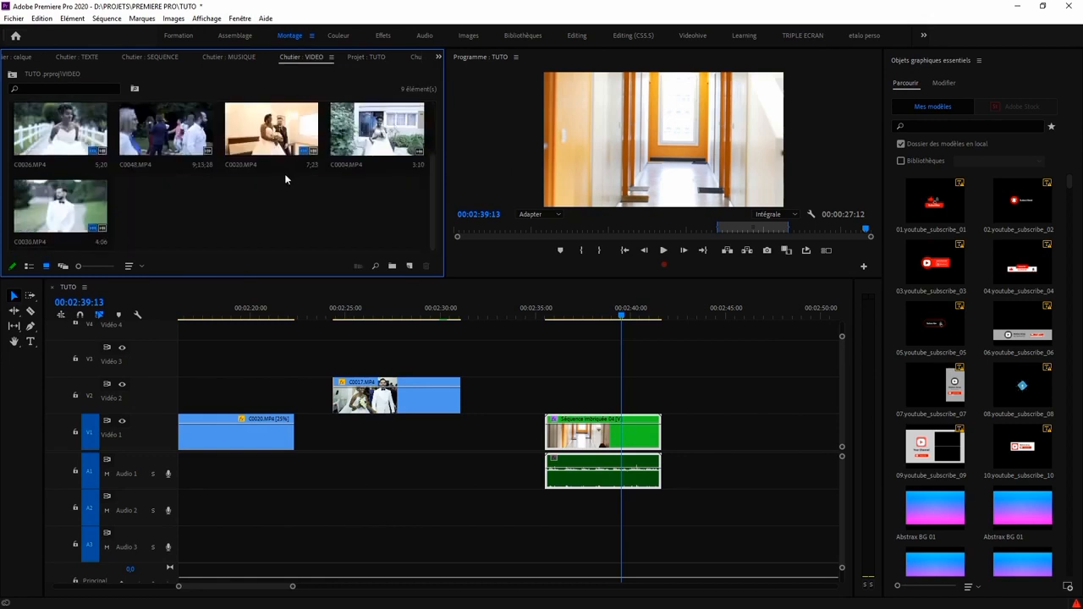
pyautogui.click(19, 75)
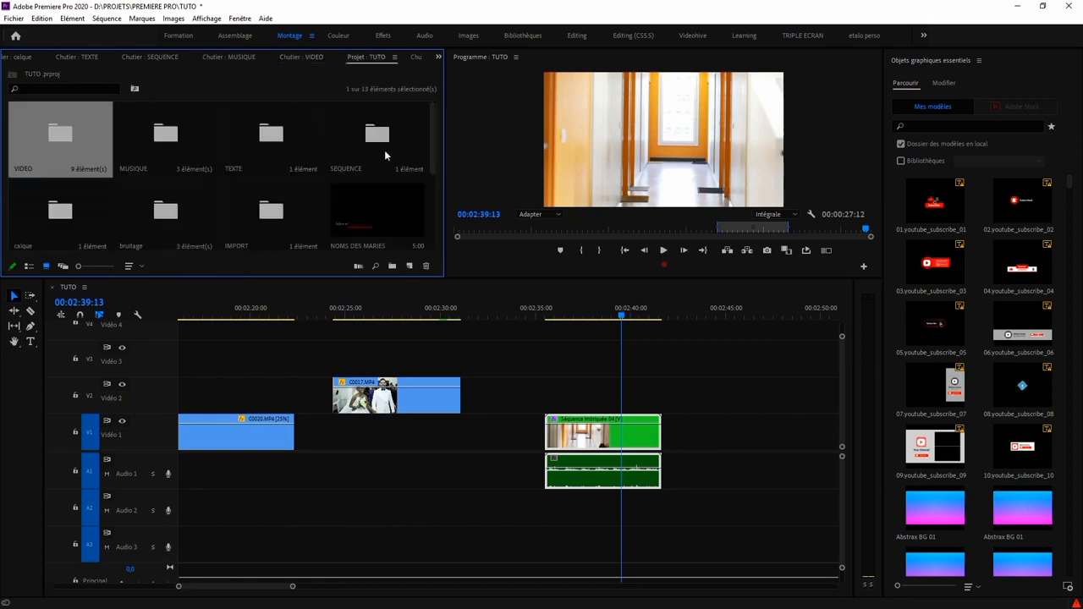
pyautogui.scroll(-1, 384, 155)
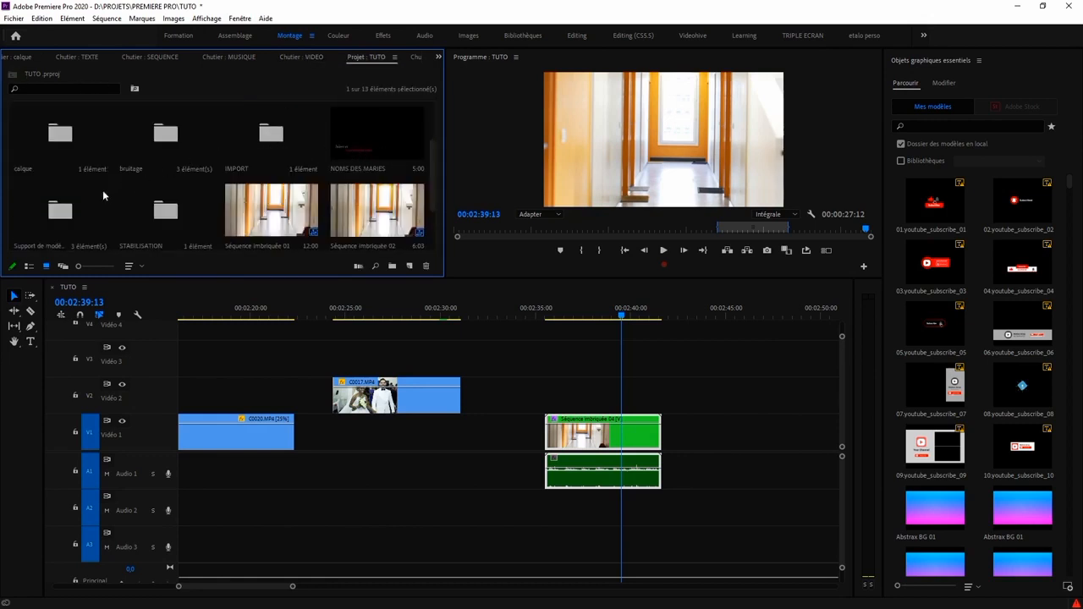
# Load C0001.MP4 from the STABILISATION bin and place it with its audio on Video 1 after the nested sequence
pyautogui.doubleClick(156, 207)
pyautogui.doubleClick(110, 165)
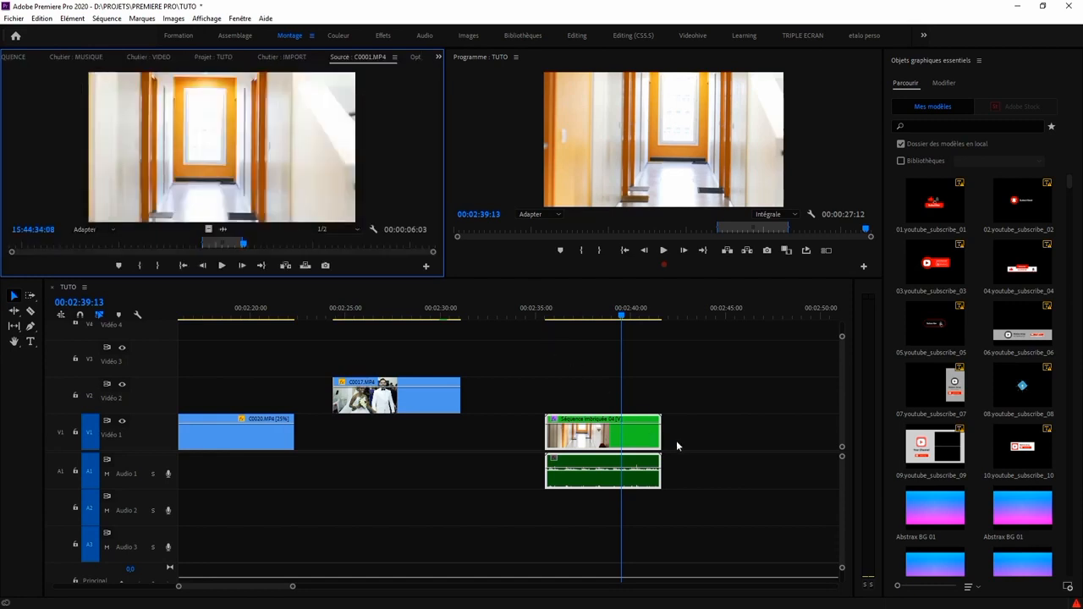
pyautogui.moveTo(159, 88); pyautogui.dragTo(709, 433)
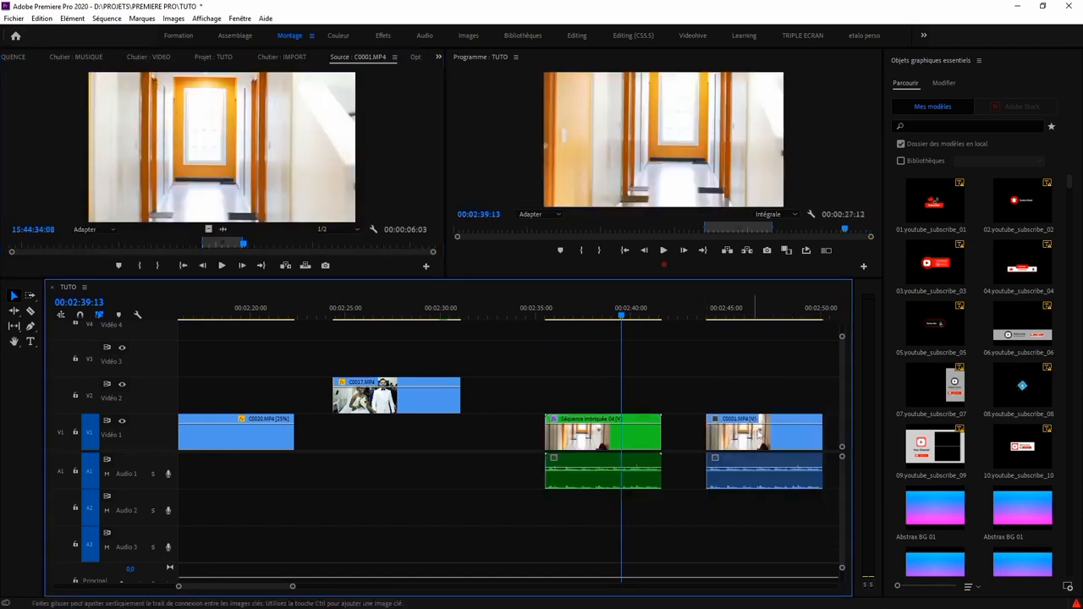
# Rearrange the two corridor clips so the original C0001.MP4 sits directly before the stabilised nested sequence
pyautogui.moveTo(785, 471); pyautogui.dragTo(506, 472)
pyautogui.moveTo(484, 382); pyautogui.dragTo(700, 474)
pyautogui.moveTo(720, 433); pyautogui.dragTo(728, 441)
# Play the original clip and the stabilised sequence one after the other full screen to compare them
pyautogui.click(545, 313)
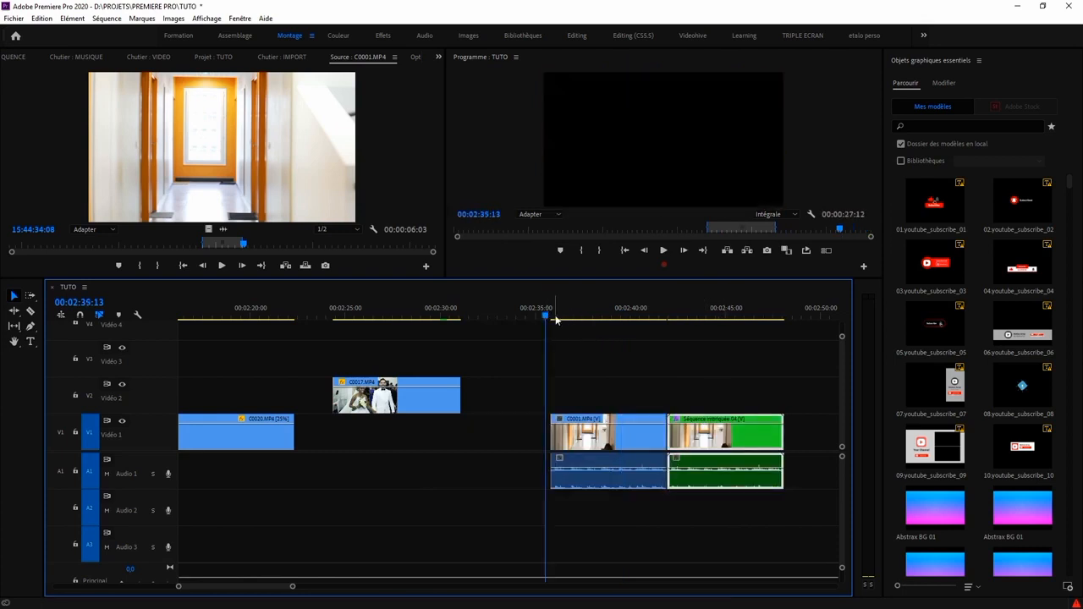
pyautogui.hotkey('ctrl', '`')
pyautogui.press('space')
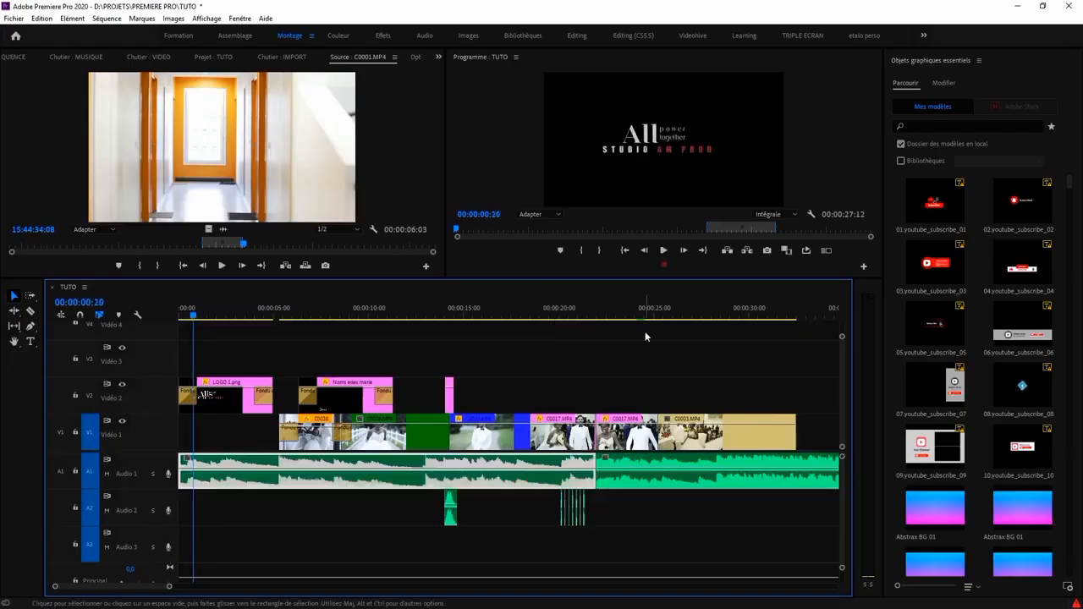
# Return the playhead from the timeline's beginning to the original C0001.MP4 clip beside the nested sequence
pyautogui.keyDown('alt'); pyautogui.scroll(-6, 649, 394); pyautogui.keyUp('alt')
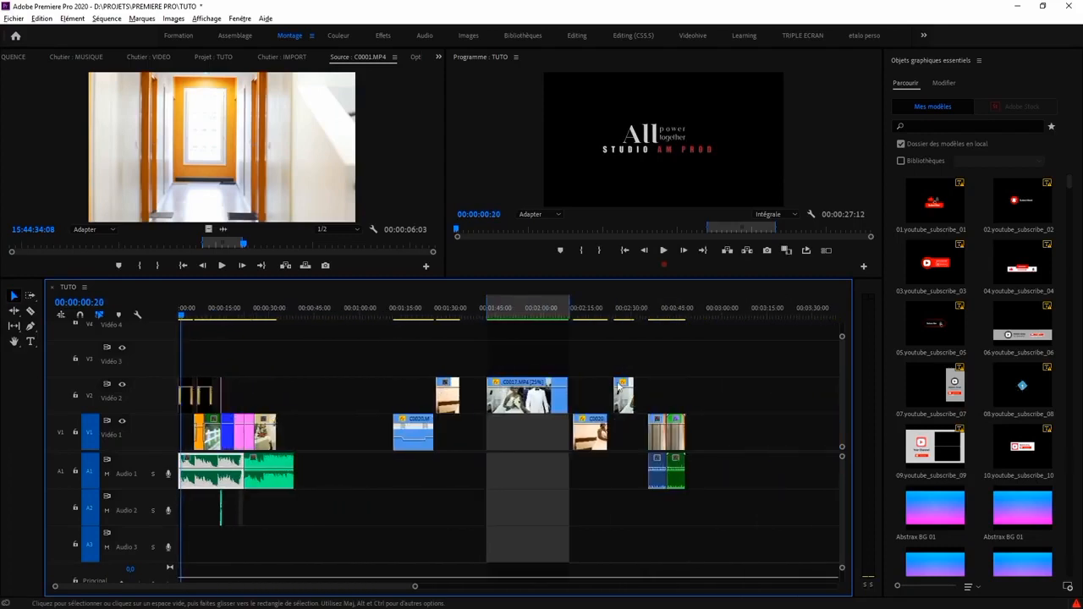
pyautogui.click(643, 316)
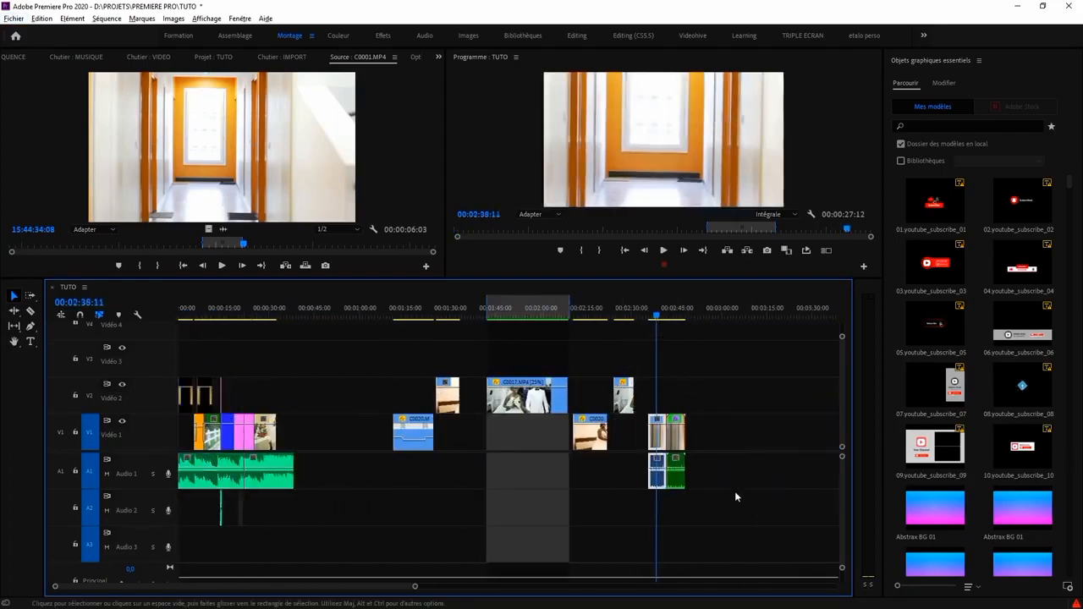
pyautogui.keyDown('alt'); pyautogui.scroll(2, 729, 489); pyautogui.keyUp('alt')
pyautogui.keyDown('alt'); pyautogui.scroll(3, 625, 479); pyautogui.keyUp('alt')
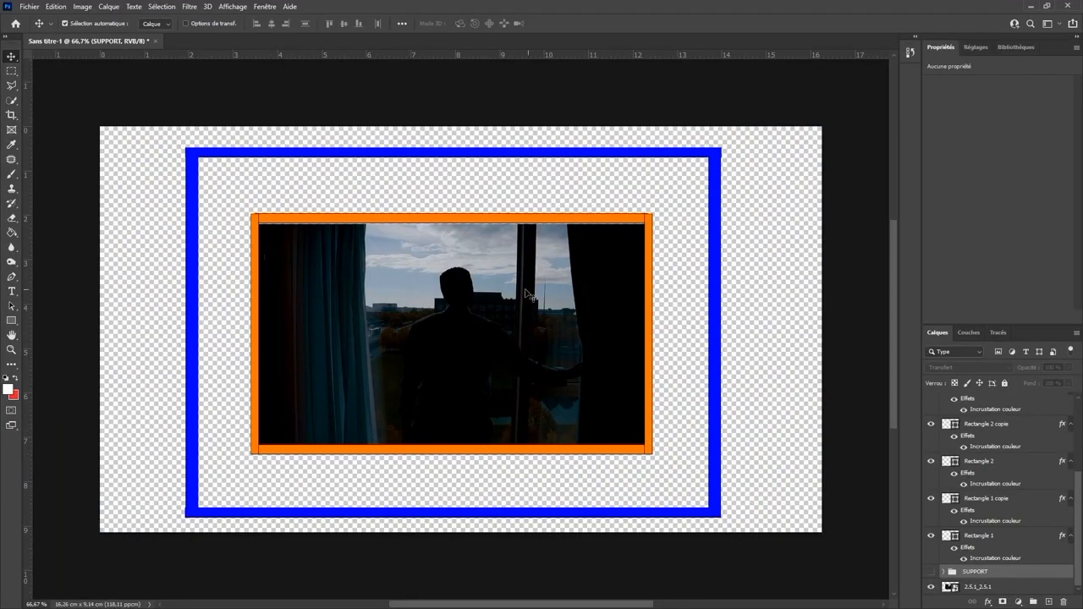
# In Photoshop, hide the rulers and shift the 2.5.1_2.5.1 photo slightly inside the orange frame
pyautogui.click(432, 328)
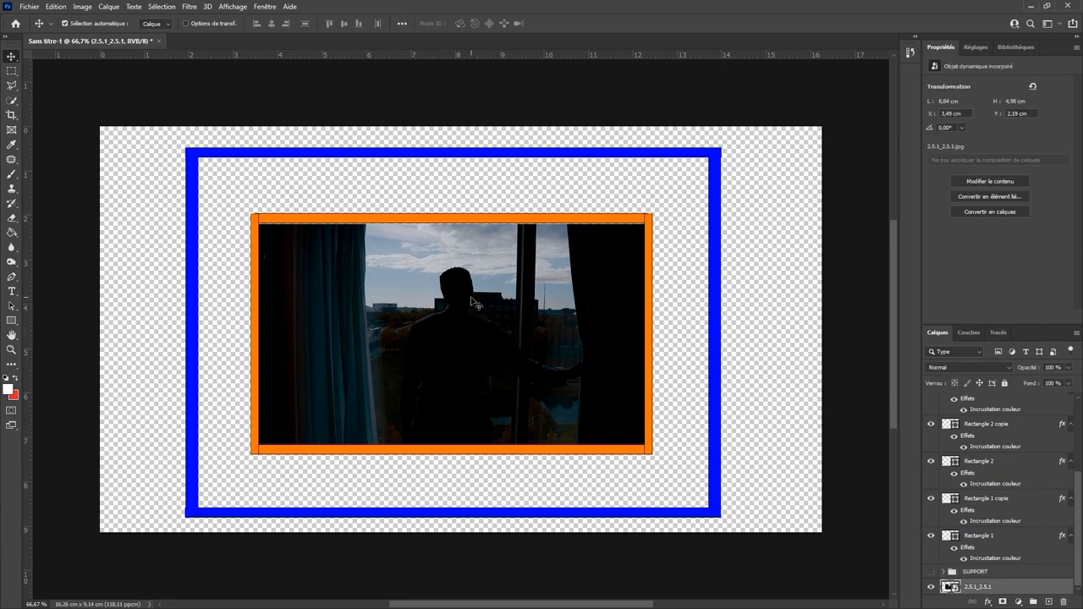
pyautogui.hotkey('ctrl', 'r')
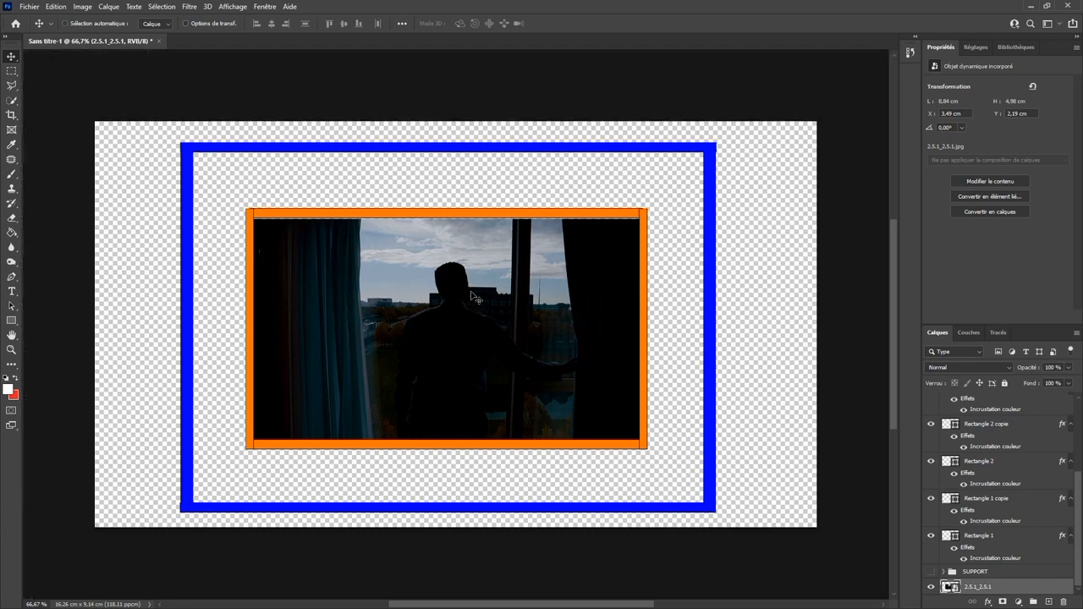
pyautogui.moveTo(472, 296); pyautogui.dragTo(499, 301)
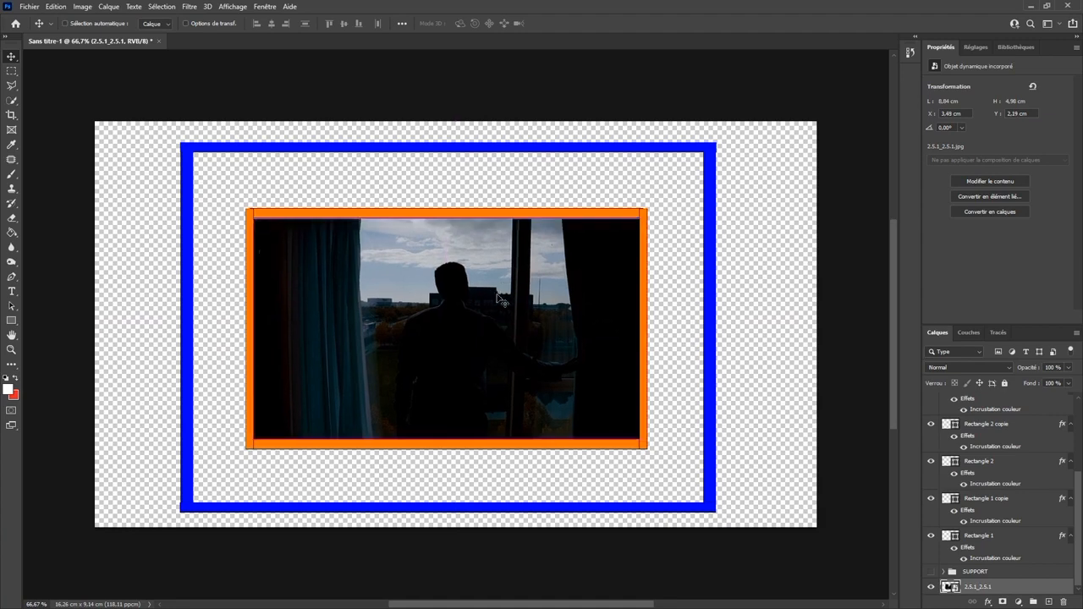
# Scale the 2.5.1_2.5.1 photo to 23.50 % and position it roughly centred within the blue frame
pyautogui.hotkey('ctrl', 't')
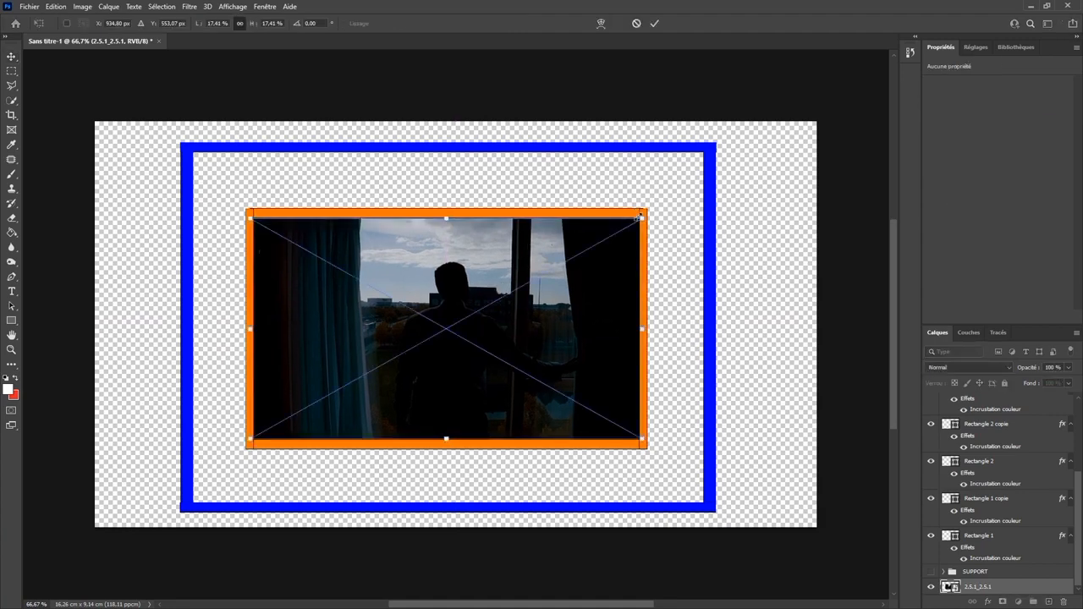
pyautogui.moveTo(639, 218); pyautogui.dragTo(778, 142)
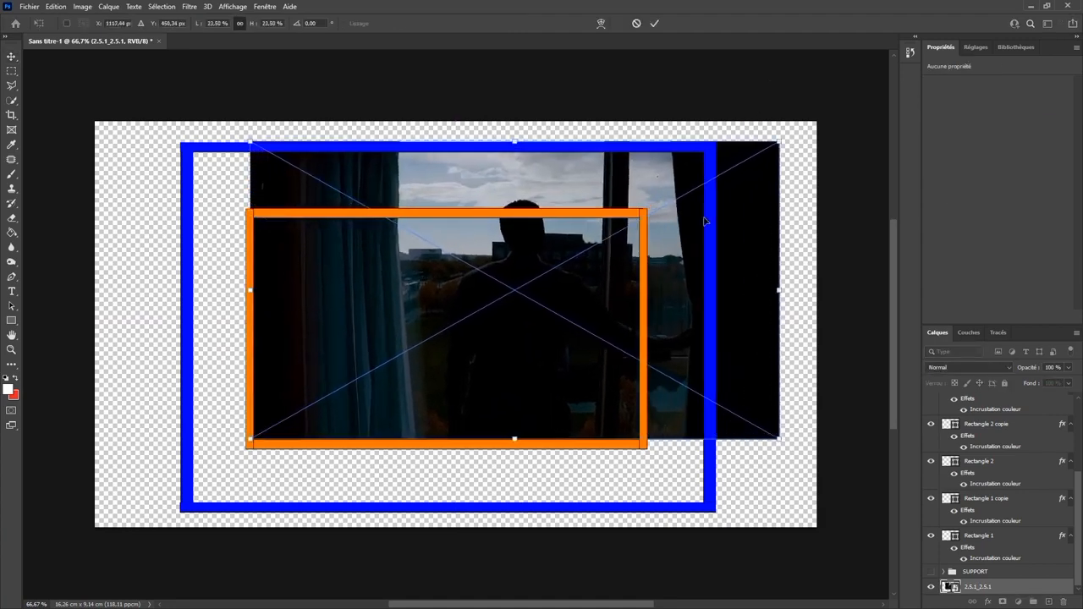
pyautogui.moveTo(705, 221); pyautogui.dragTo(648, 259)
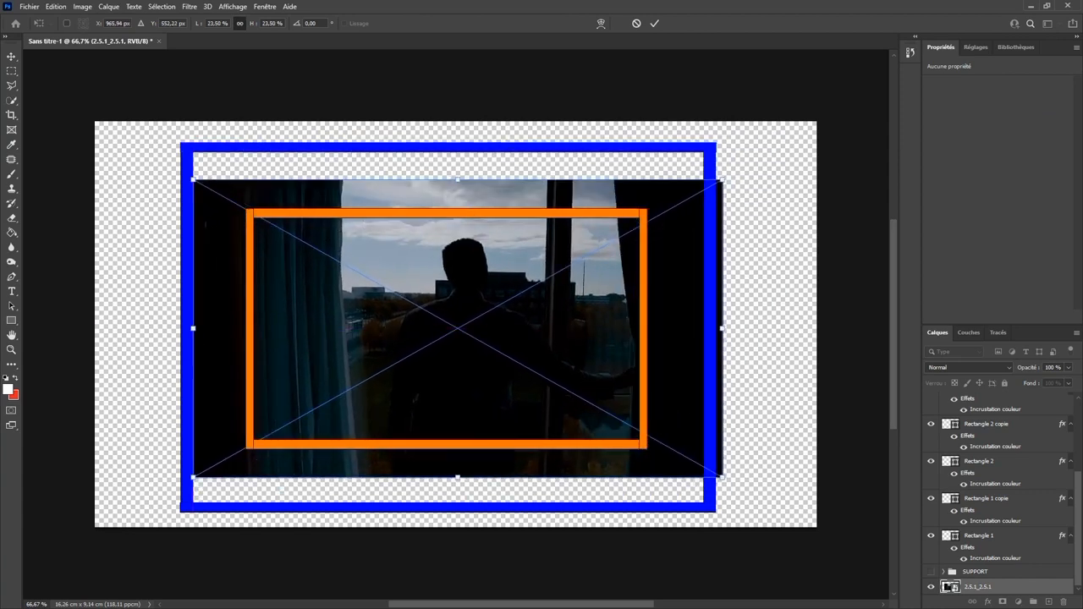
pyautogui.press('Return')
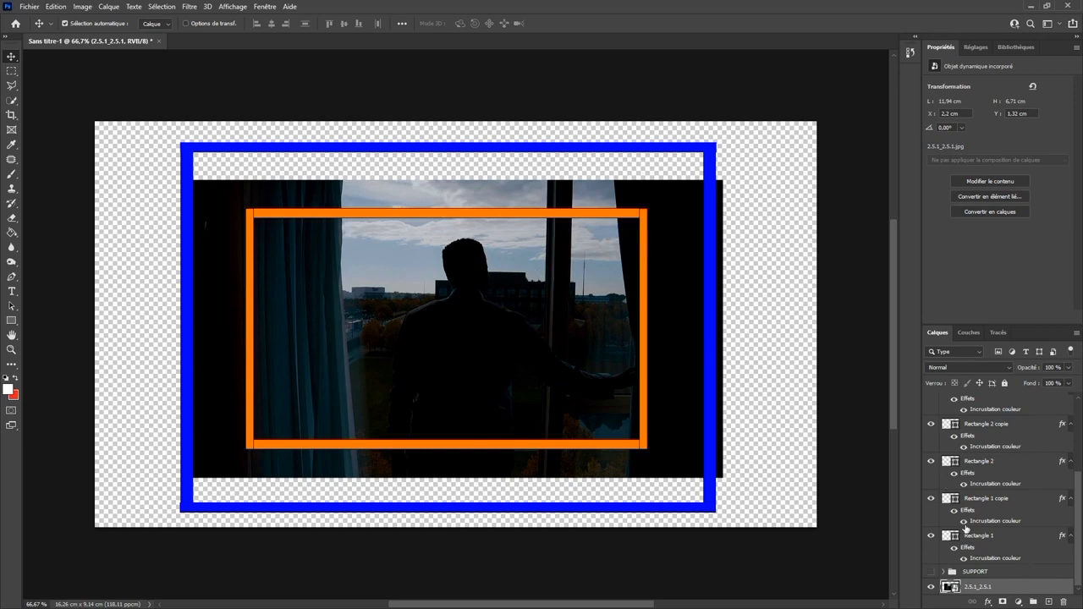
# Show the SUPPORT group and move its two upper green bars upward across the blue frame
pyautogui.click(930, 572)
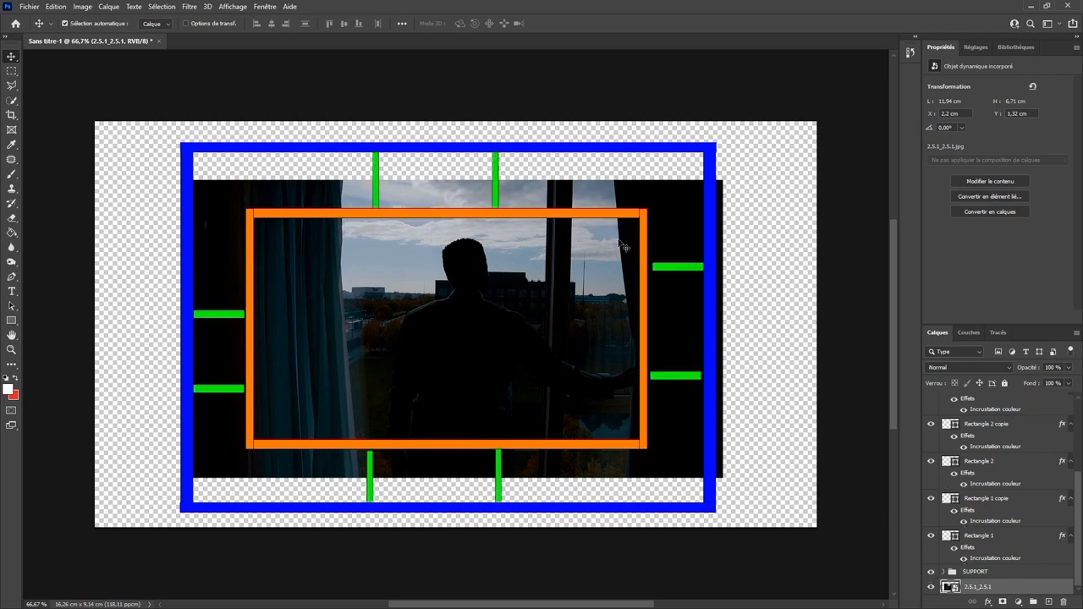
pyautogui.moveTo(501, 180); pyautogui.dragTo(501, 148)
pyautogui.moveTo(381, 184); pyautogui.dragTo(391, 154)
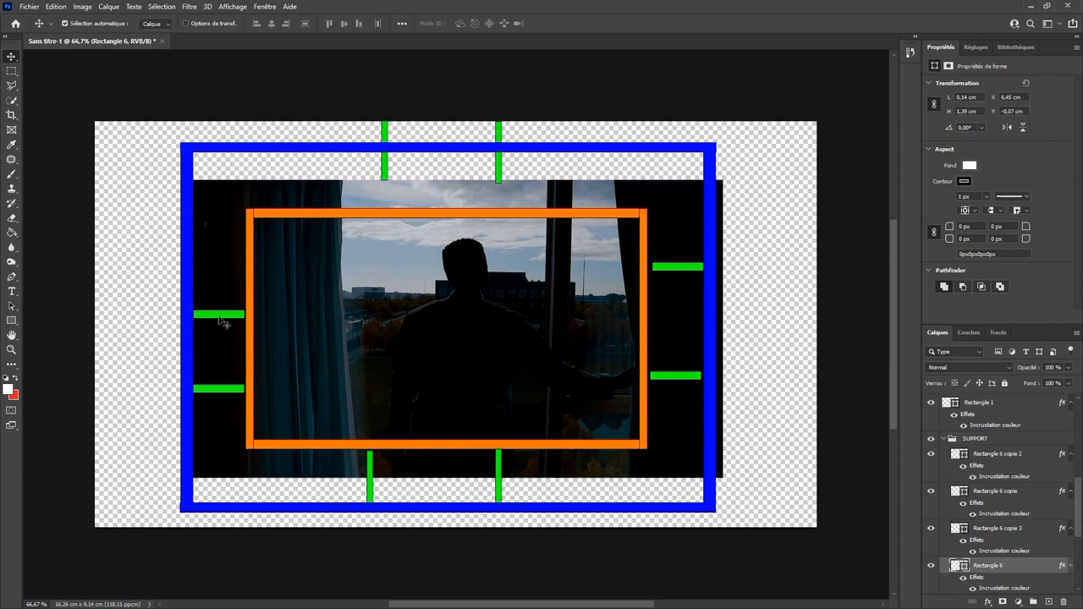
# Move the two left green bars outward and the two lower green bars downward across the blue frame
pyautogui.moveTo(222, 315); pyautogui.dragTo(200, 316)
pyautogui.moveTo(219, 389); pyautogui.dragTo(198, 389)
pyautogui.moveTo(375, 491); pyautogui.dragTo(375, 516)
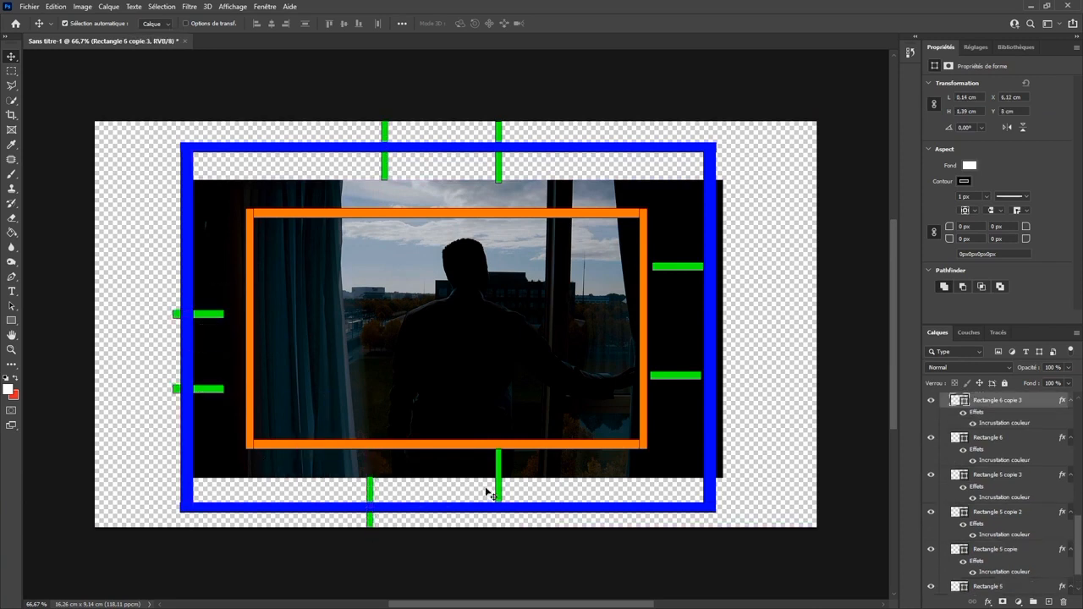
pyautogui.moveTo(508, 482); pyautogui.dragTo(504, 512)
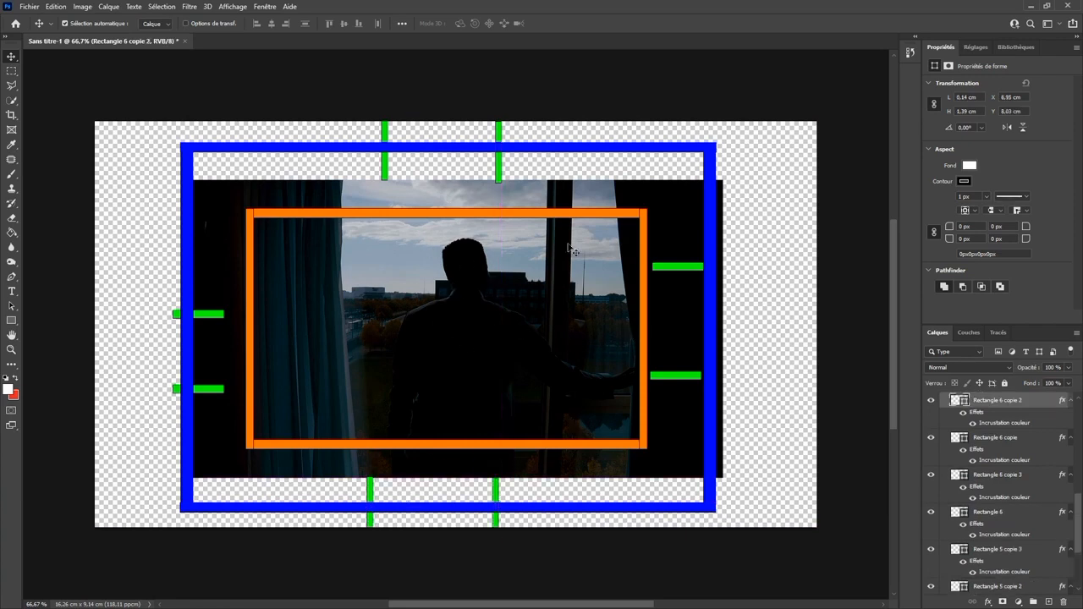
pyautogui.click(369, 497)
pyautogui.click(222, 392)
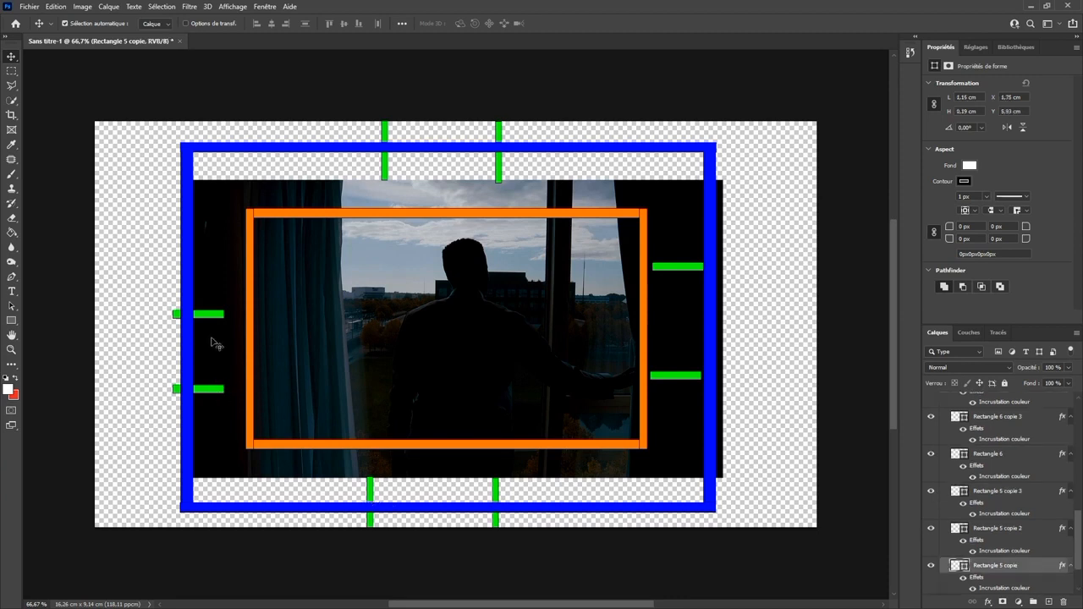
# Shift the 2.5.1_2.5.1 photo sideways and slightly vertically behind the frames, ending at about X 2.04 cm, Y 1.41 cm, and return to Premiere Pro
pyautogui.click(218, 317)
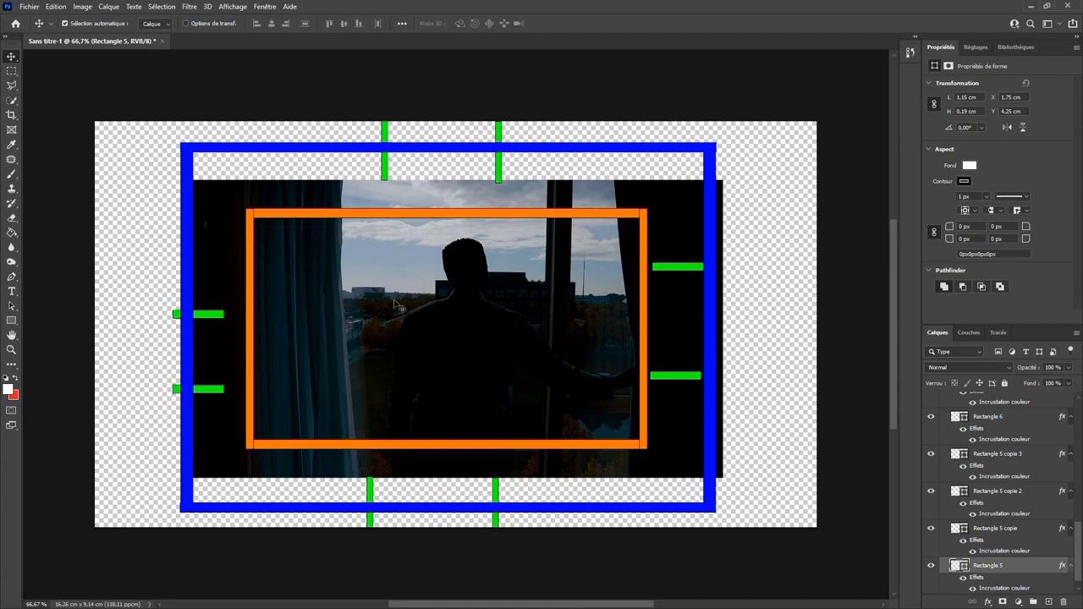
pyautogui.moveTo(518, 336); pyautogui.dragTo(482, 338)
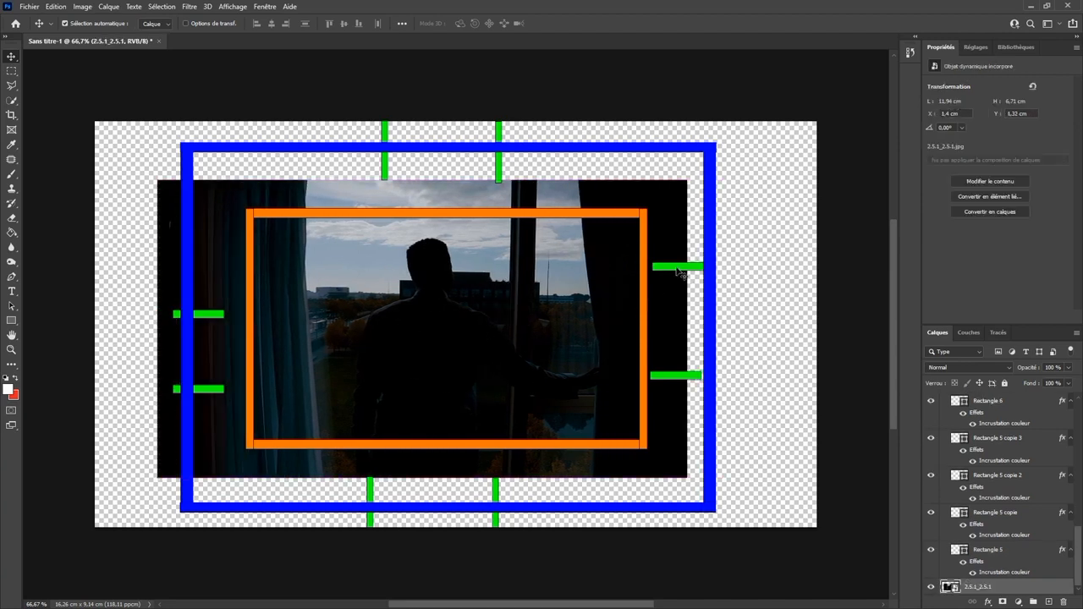
pyautogui.moveTo(458, 292); pyautogui.dragTo(533, 297)
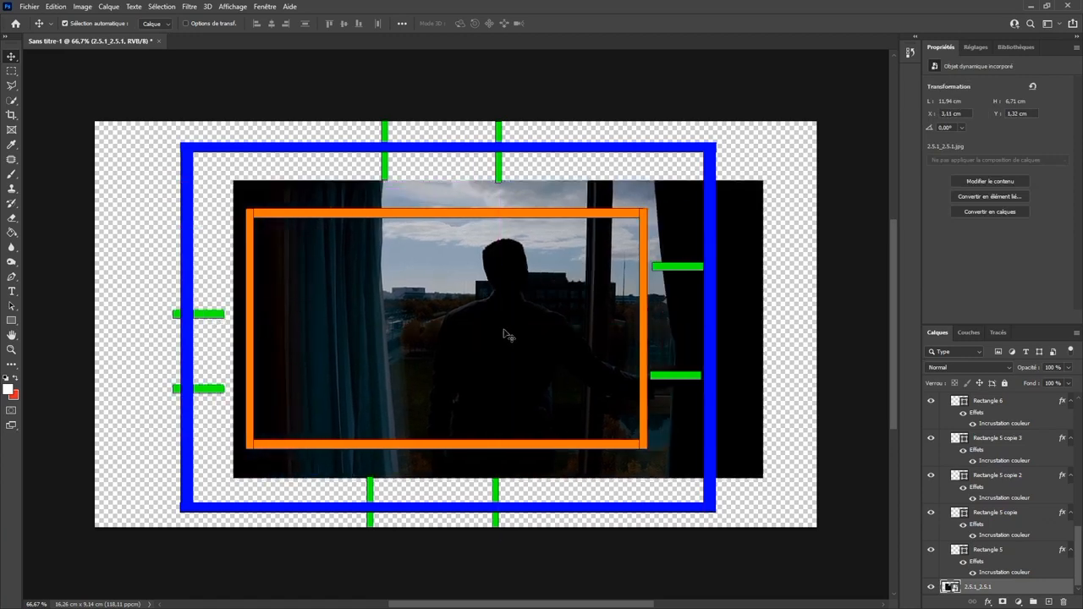
pyautogui.moveTo(506, 336); pyautogui.dragTo(463, 338)
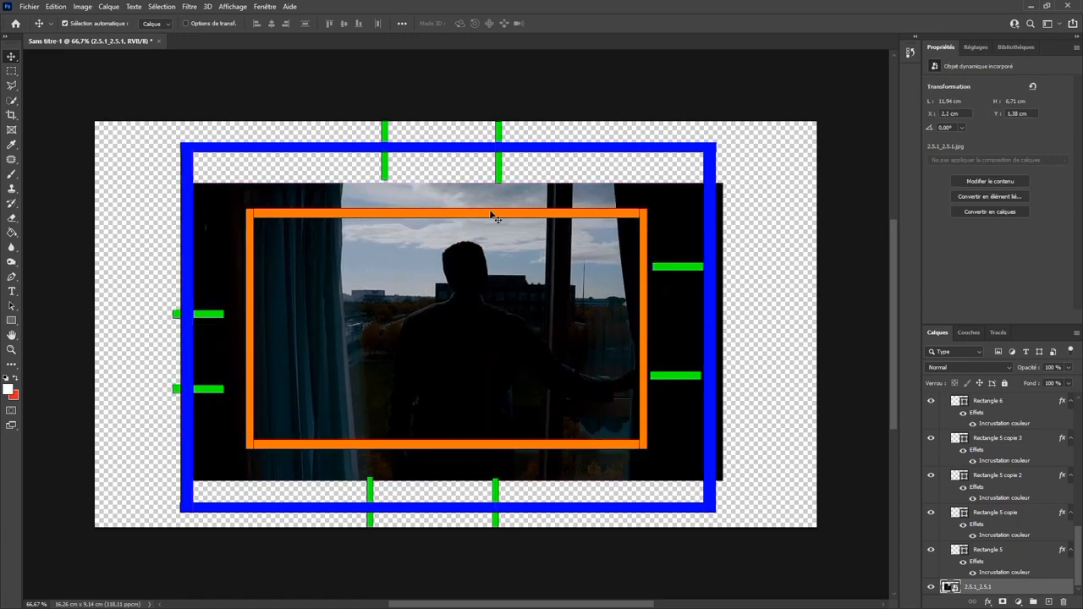
pyautogui.moveTo(499, 274)
pyautogui.mouseDown()
pyautogui.moveTo(498, 318)
pyautogui.moveTo(501, 282)
pyautogui.mouseUp()
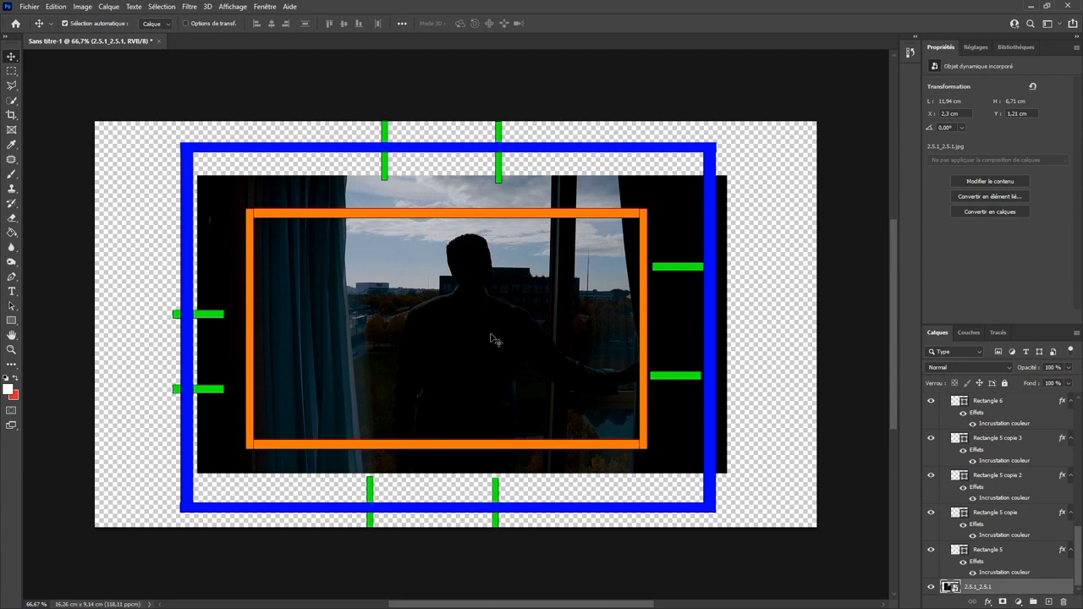
pyautogui.moveTo(483, 269); pyautogui.dragTo(477, 282)
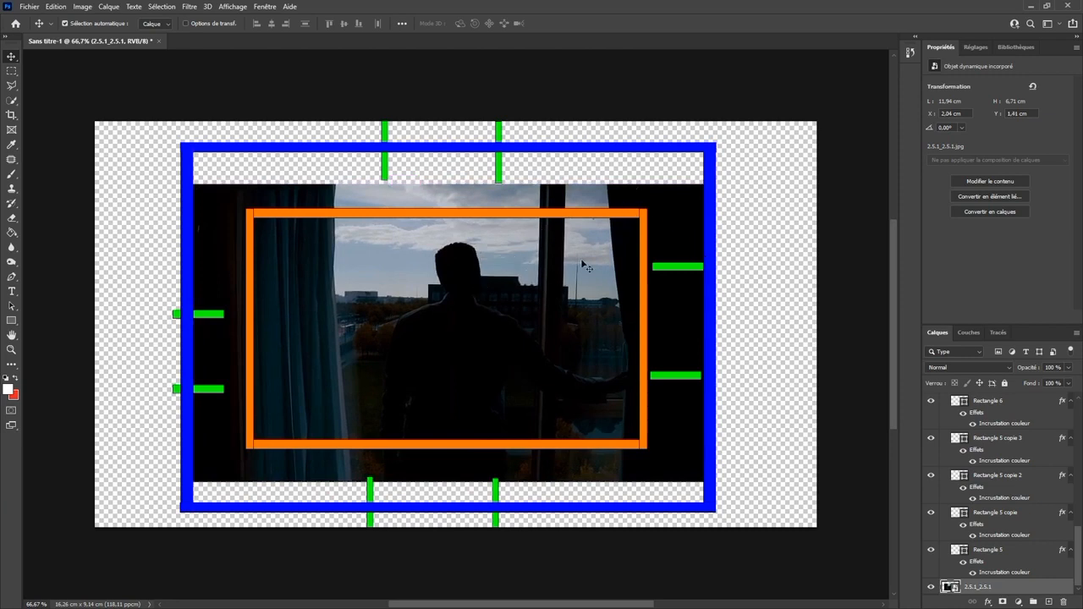
pyautogui.click(1031, 6)
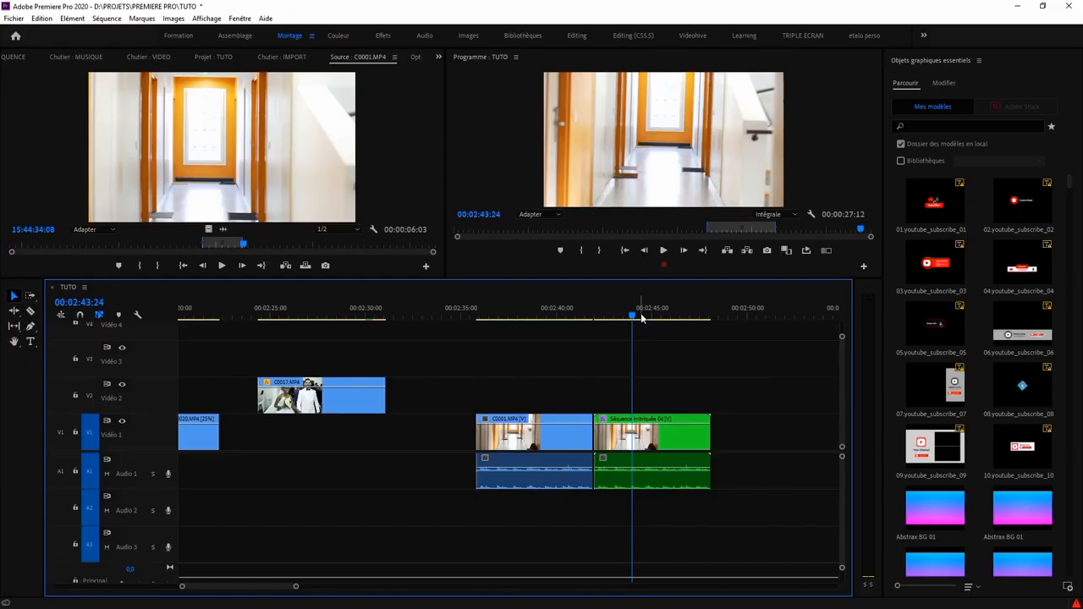